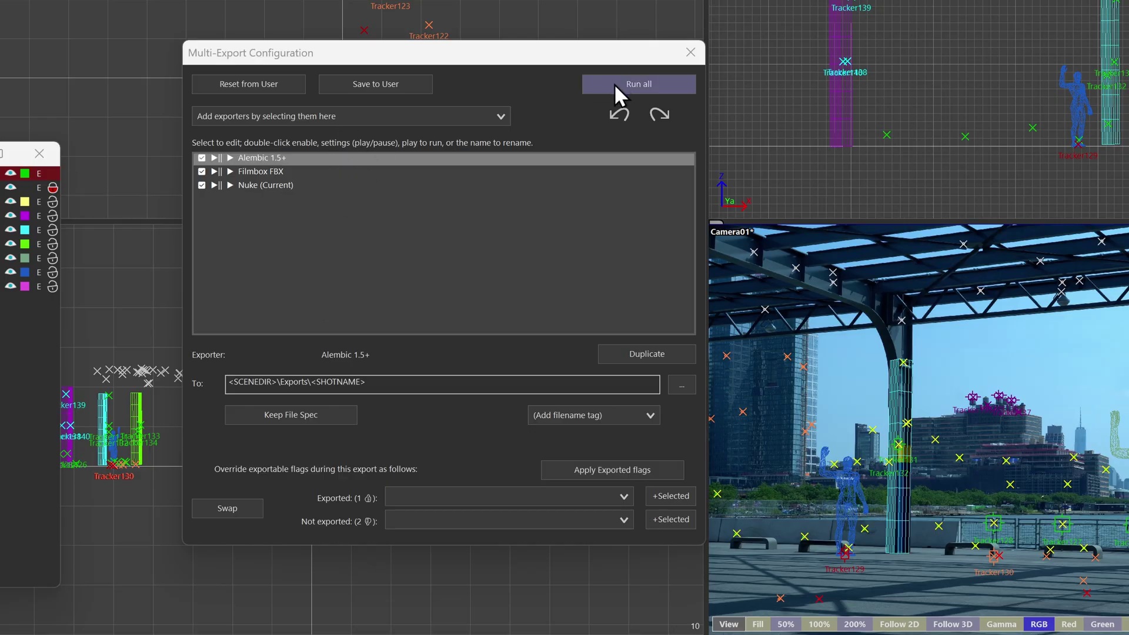
# Run all three enabled exporters at once: Alembic 1.5+, Filmbox FBX and Nuke (Current).
pyautogui.click(609, 84)
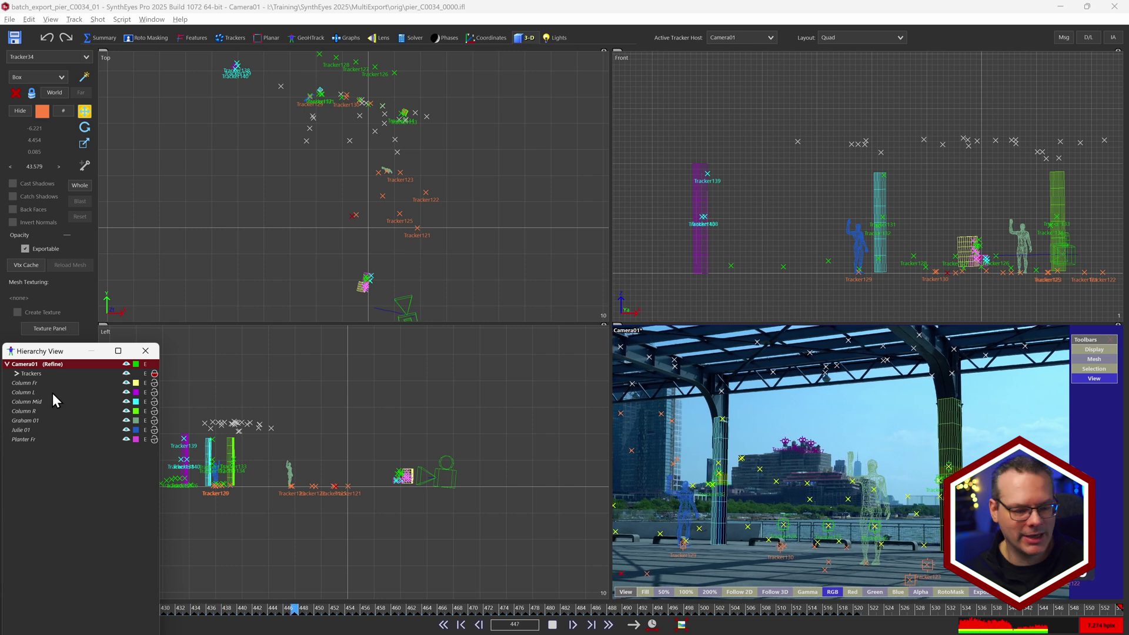
# Stop playback at frame 470 and select Column L, Column Mid and Column R in the hierarchy.
pyautogui.press('space')
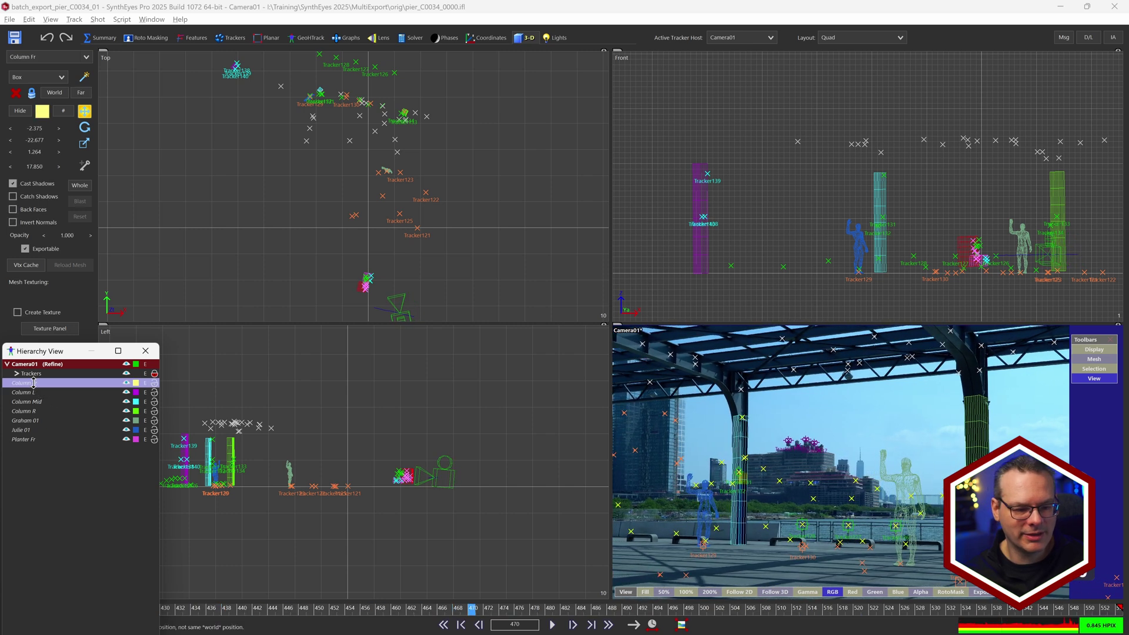
pyautogui.click(30, 391)
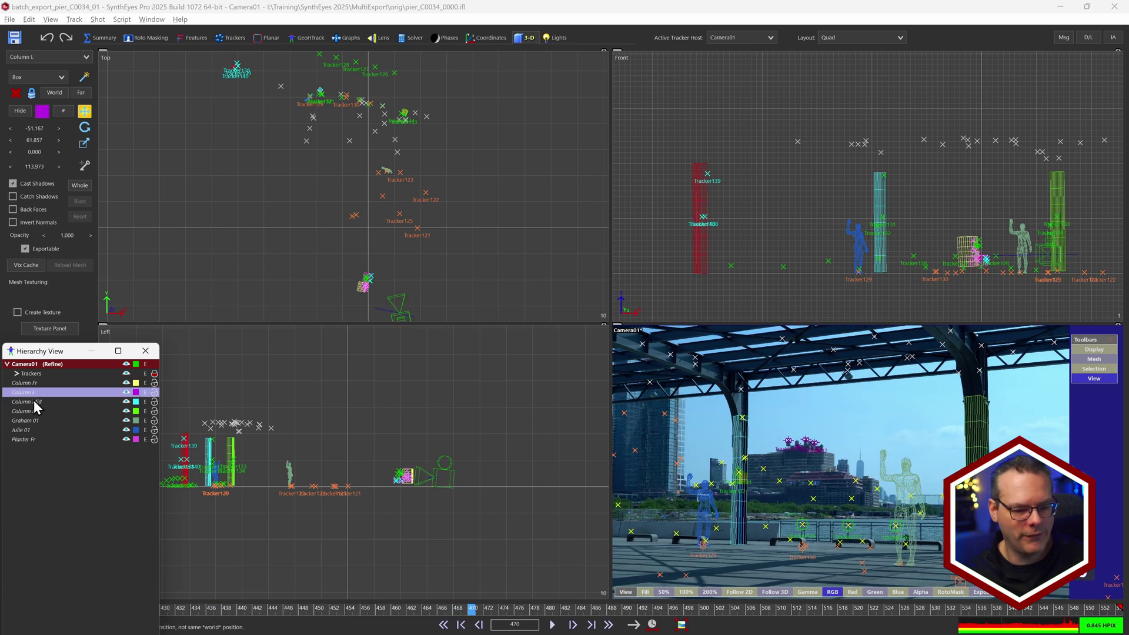
pyautogui.click(33, 401)
pyautogui.click(34, 410)
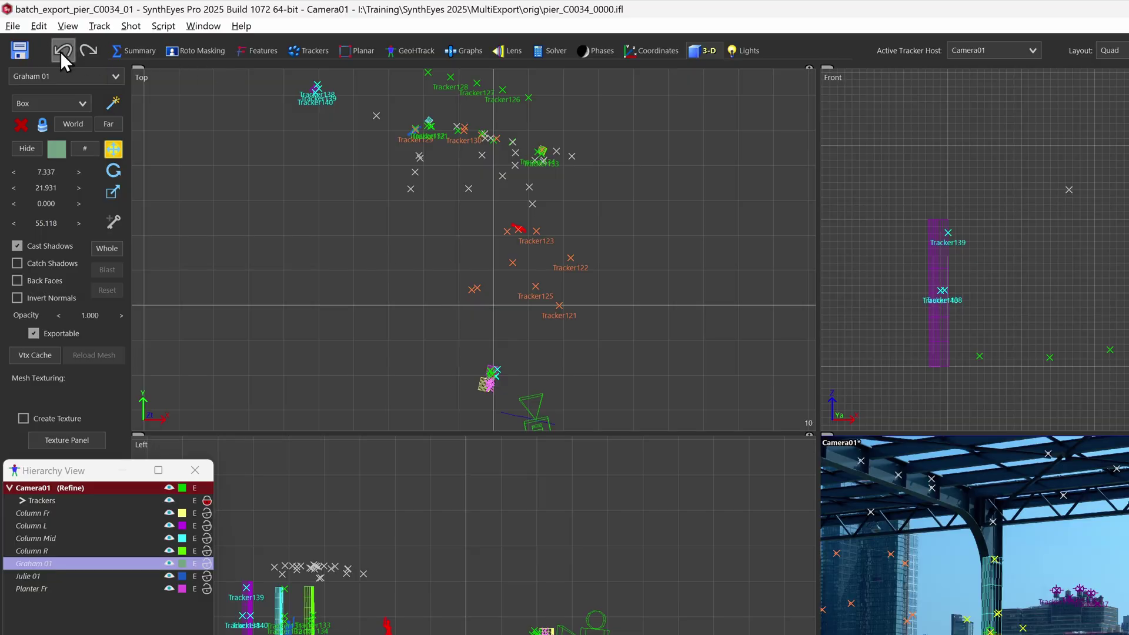
# Open an empty Multi-Export Configuration from the File menu, centre it, and show the exporter dropdown.
pyautogui.click(12, 26)
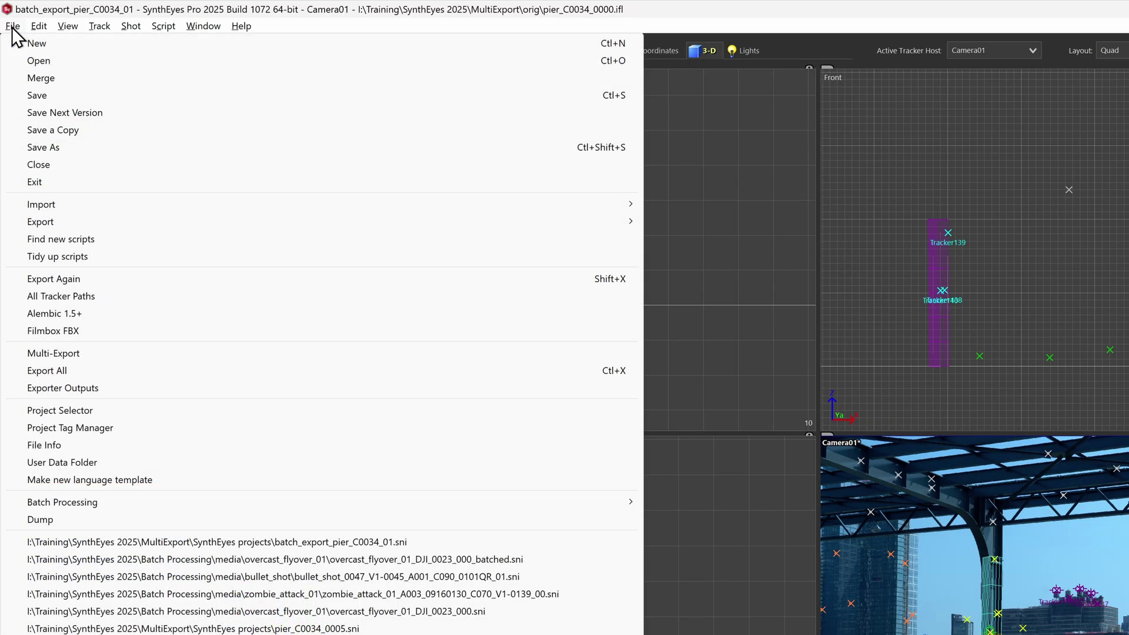
pyautogui.click(171, 354)
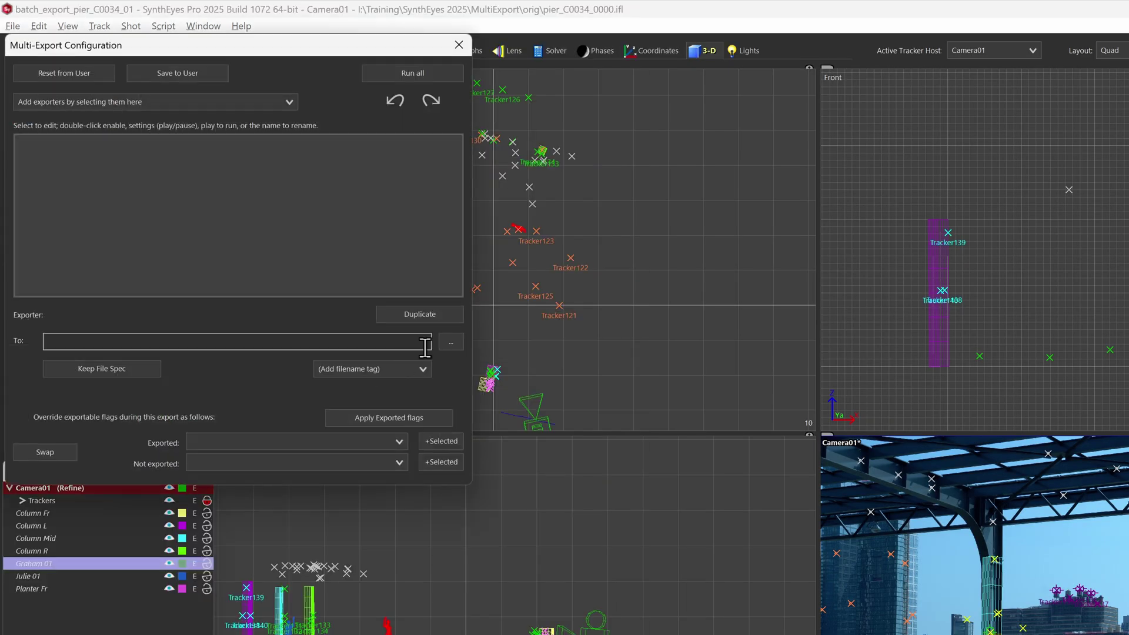
pyautogui.moveTo(255, 46); pyautogui.dragTo(599, 284)
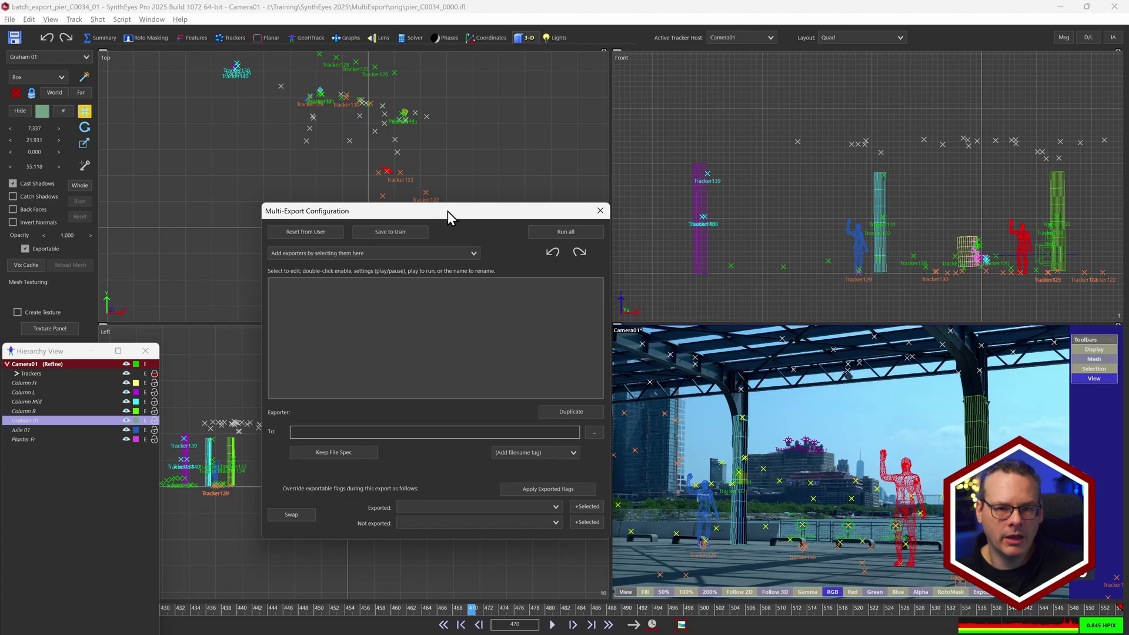
pyautogui.click(408, 253)
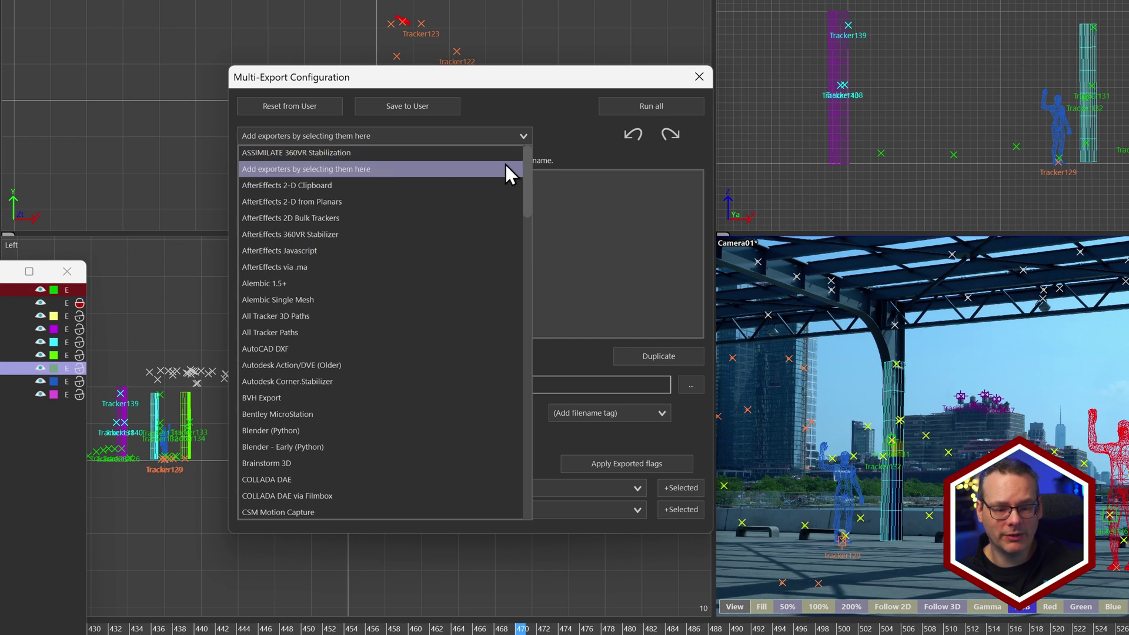
# Scroll down the exporter dropdown and choose Nuke (Current).
pyautogui.moveTo(526, 169); pyautogui.dragTo(529, 270)
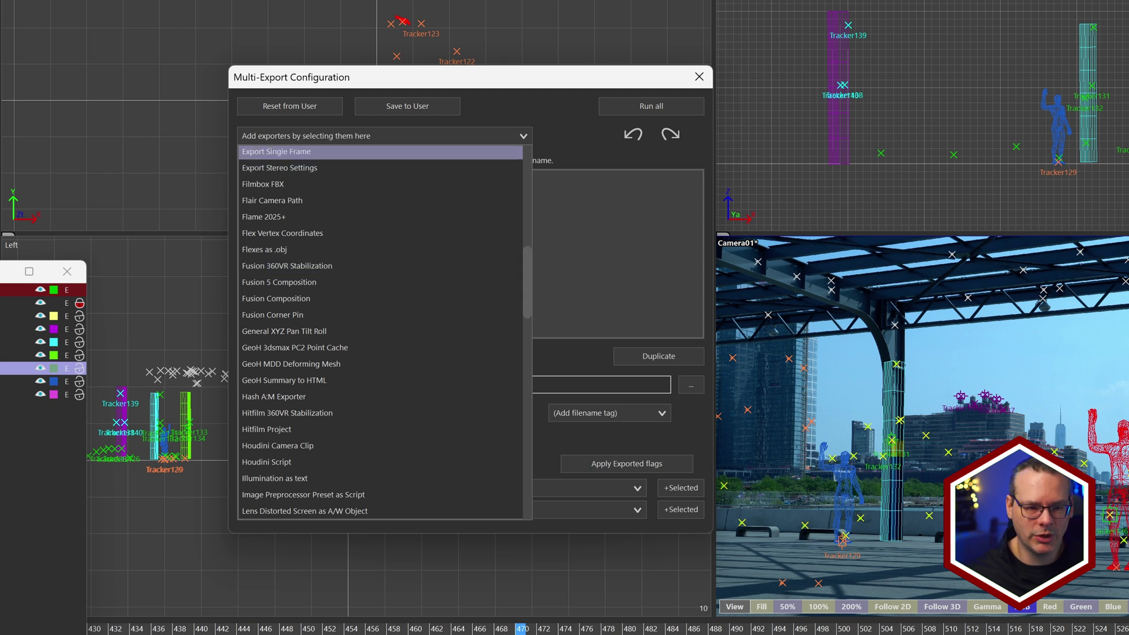
pyautogui.moveTo(527, 260); pyautogui.dragTo(535, 372)
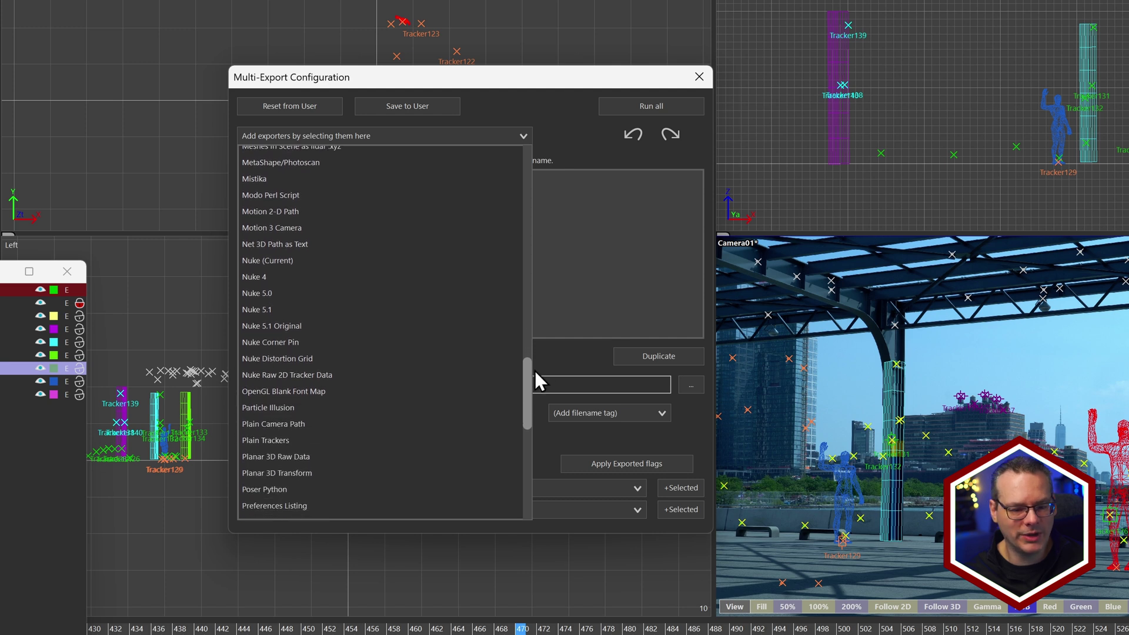
pyautogui.click(301, 262)
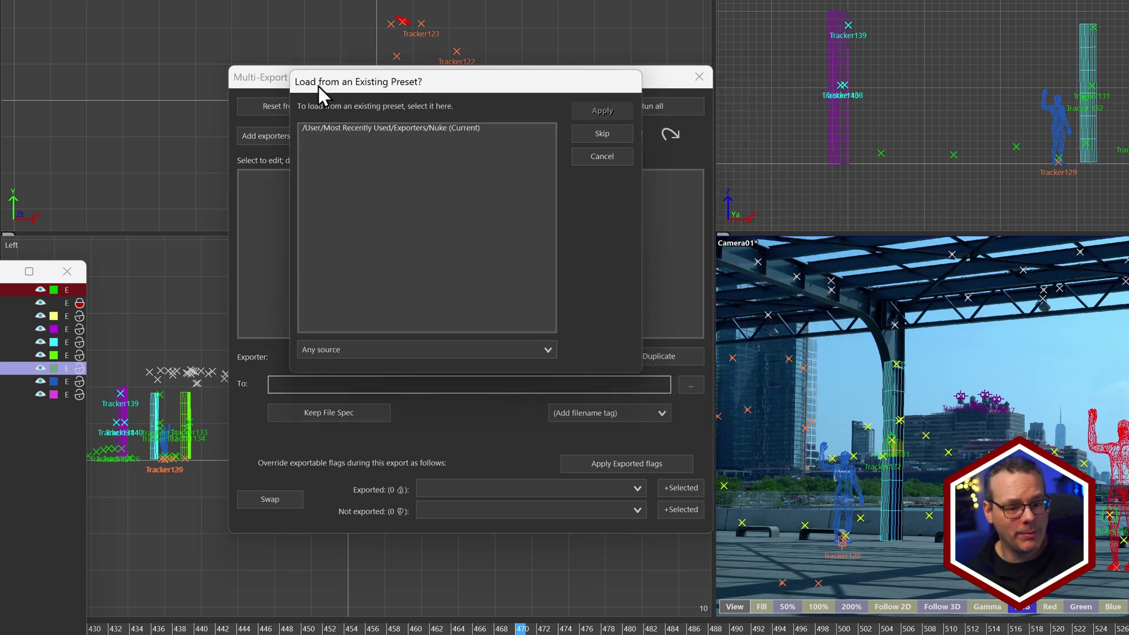
# Skip loading a preset and accept the default Nuke (Current) settings, writing to <EXPORTS>/<SHOTNAME>.
pyautogui.click(621, 135)
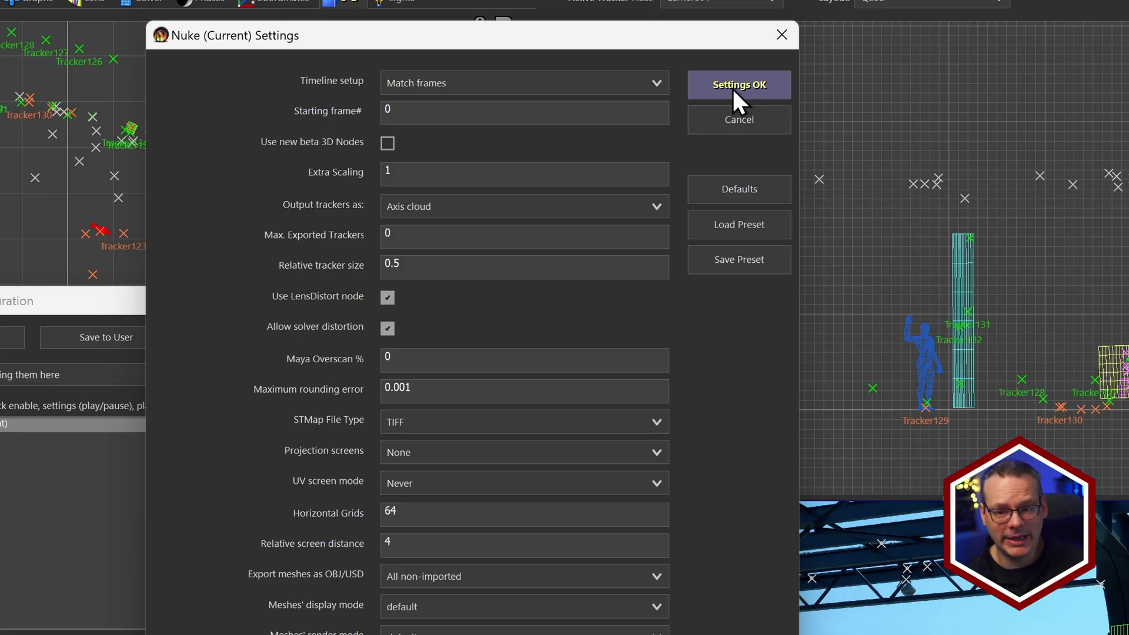
pyautogui.click(771, 83)
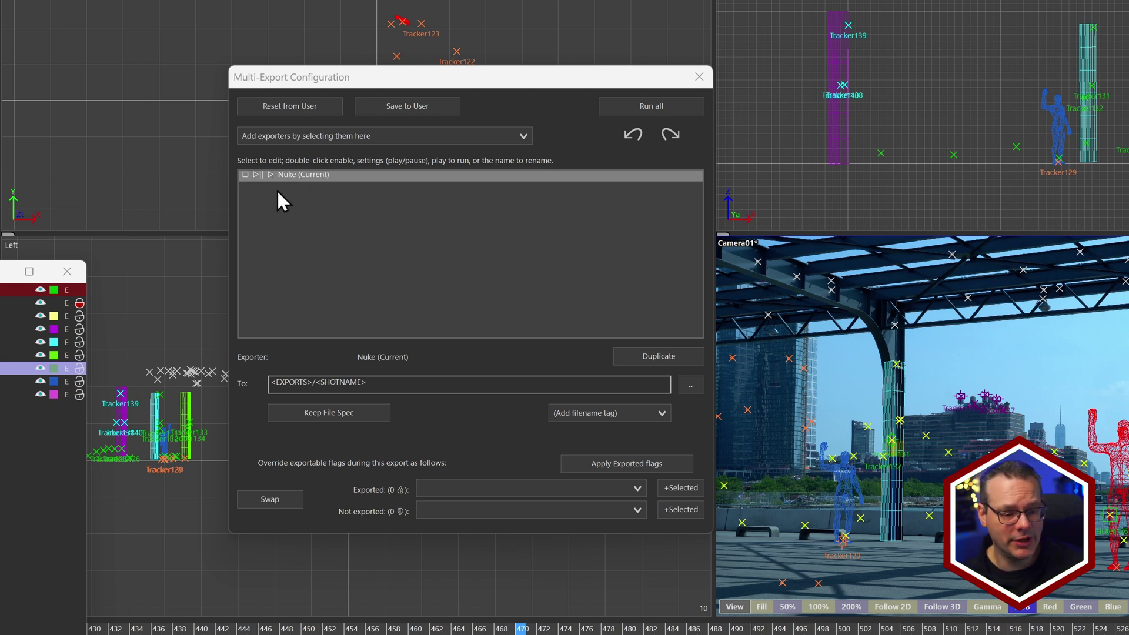
# Enable the Nuke (Current) stage and open then close its settings without changes.
pyautogui.doubleClick(245, 176)
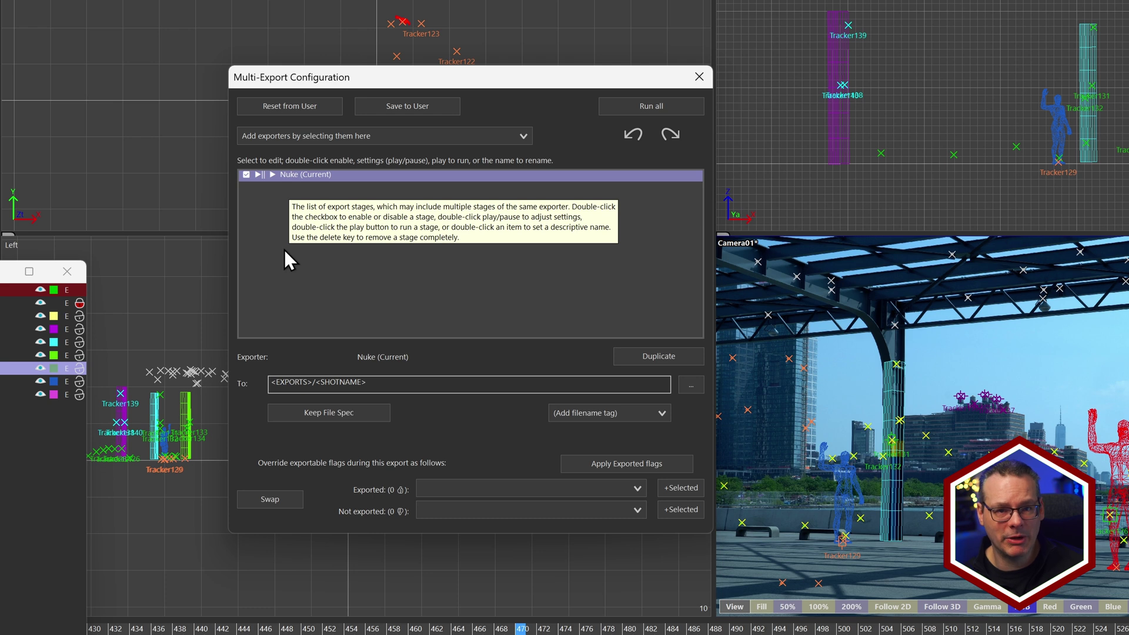
pyautogui.click(311, 5)
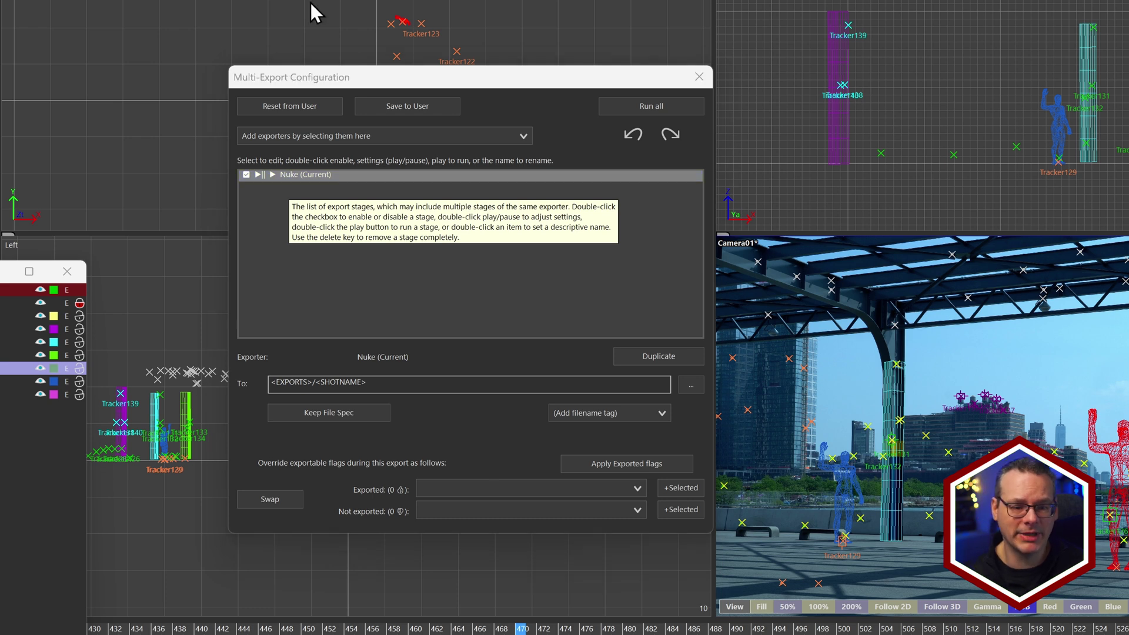
pyautogui.click(260, 175)
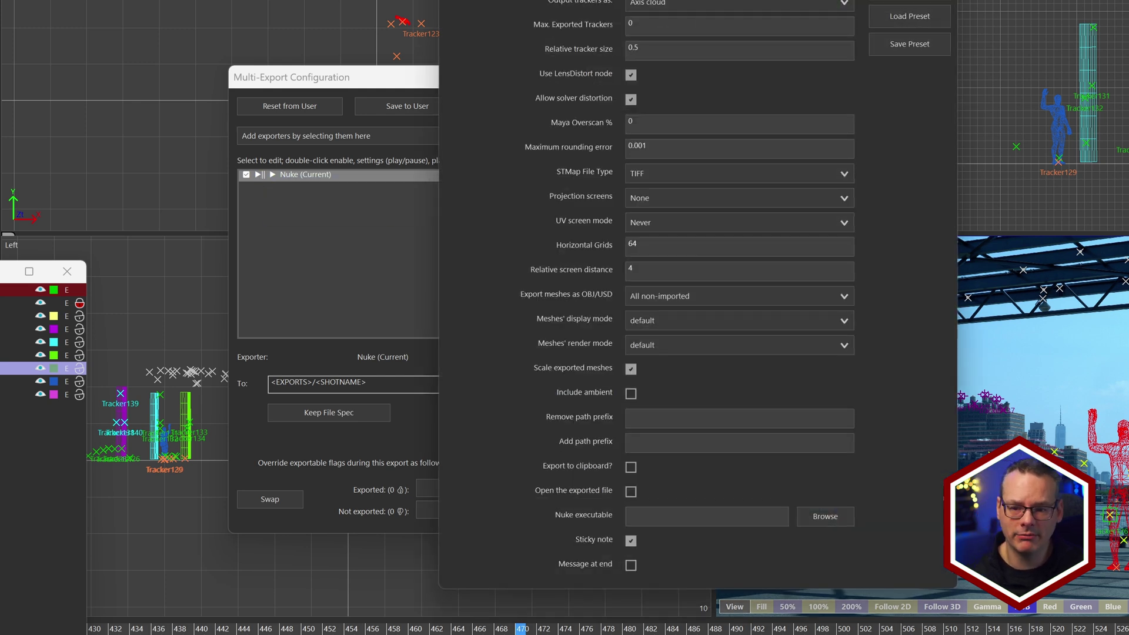
pyautogui.click(265, 200)
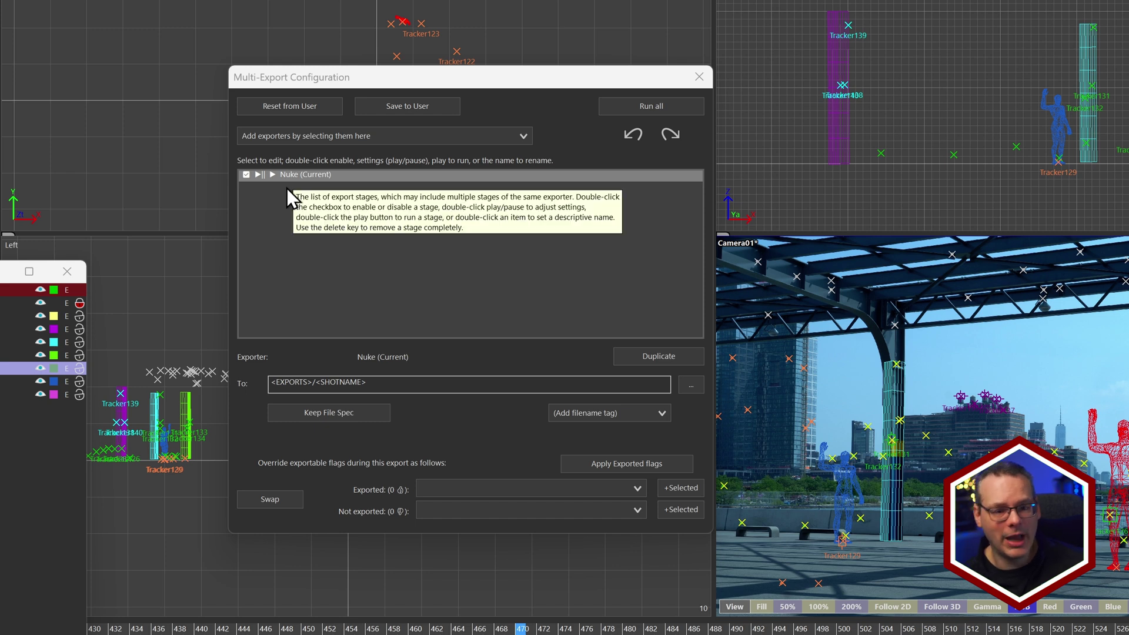
# Open Set Name for the Nuke (Current) stage and cancel, keeping its original name.
pyautogui.click(315, 162)
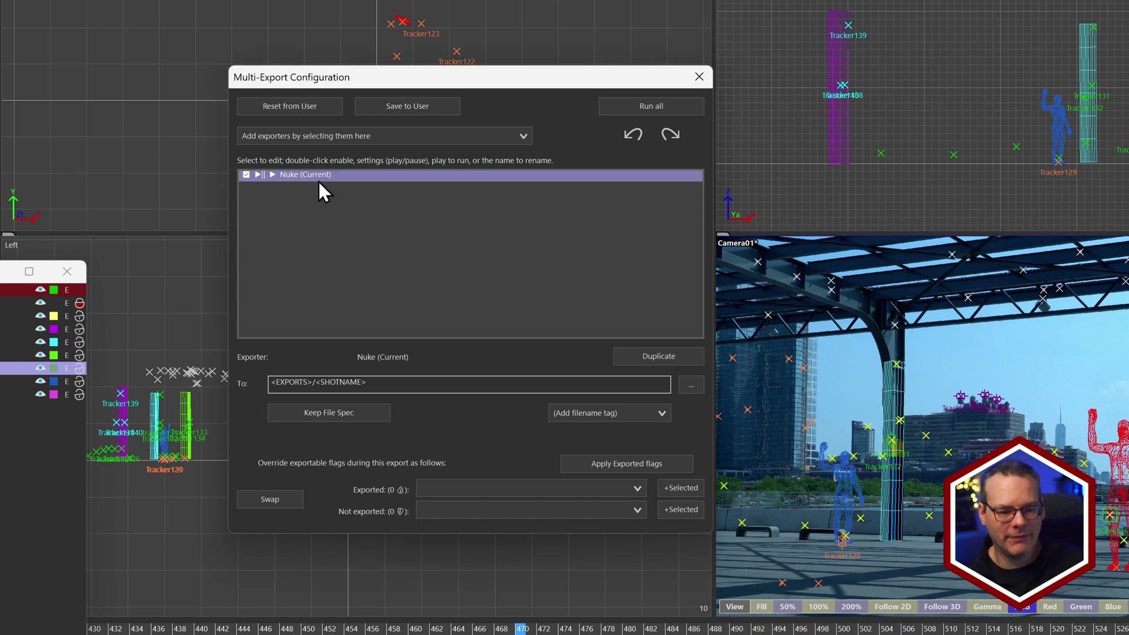
pyautogui.click(315, 174)
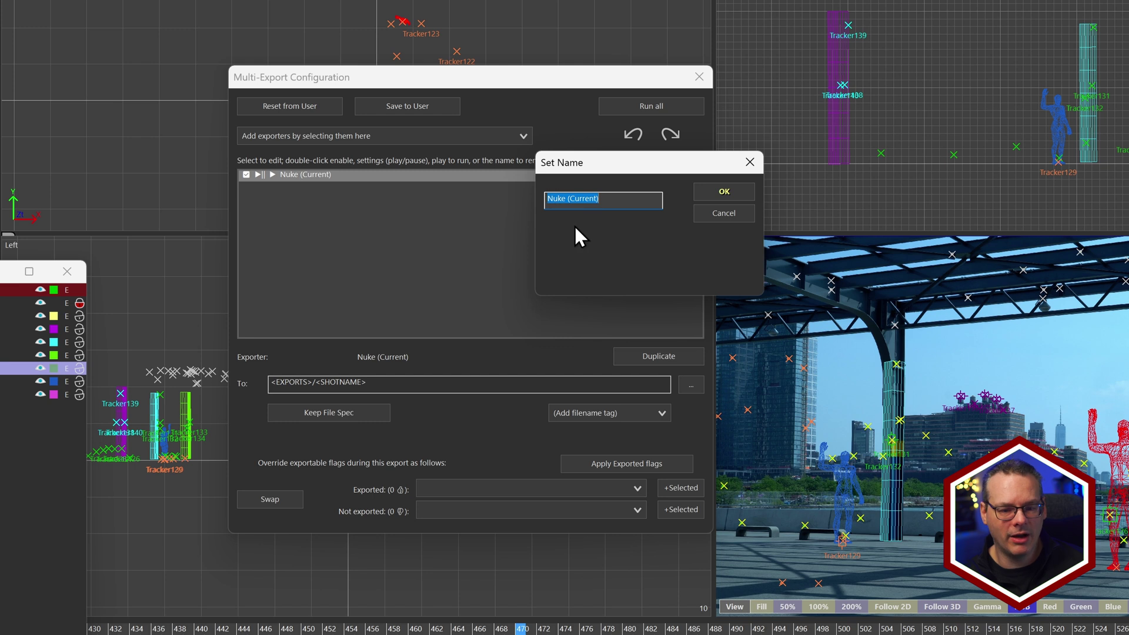
pyautogui.click(709, 216)
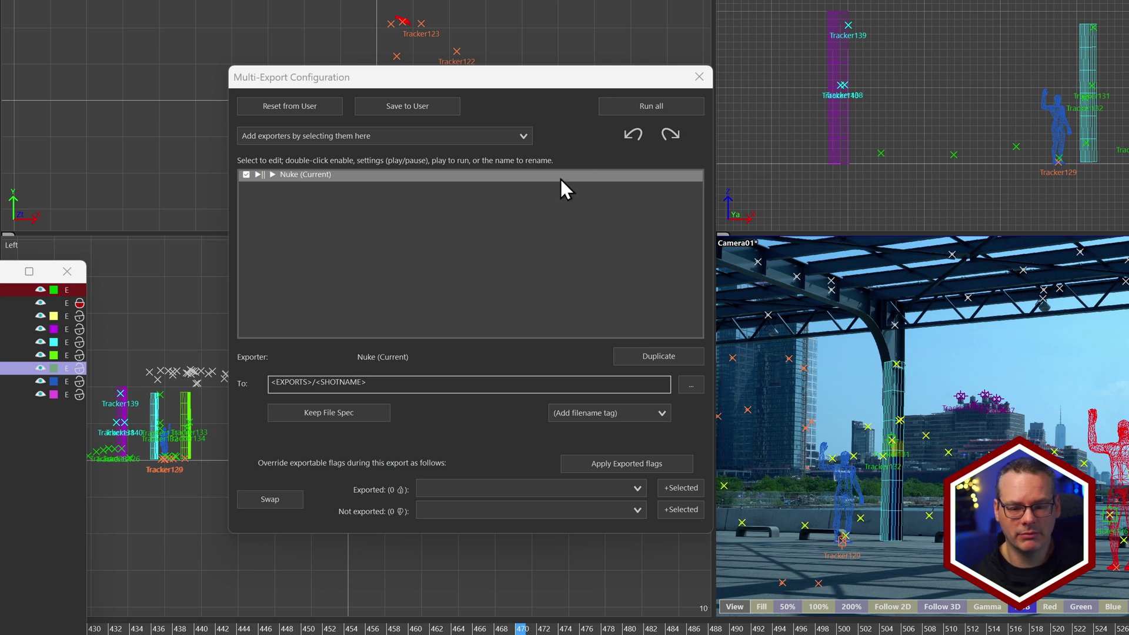
# Disable the Nuke stage, confirm the Multi-Export Files tag is <EXPORTS>/<SHOTNAME>, and select the To: path.
pyautogui.press('Delete')
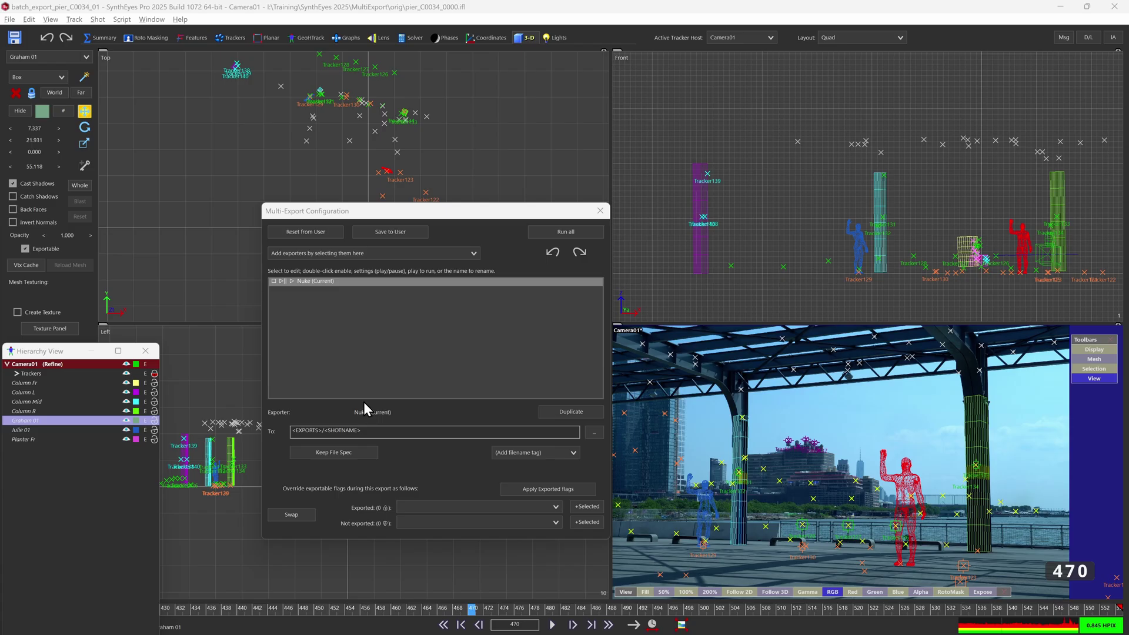
pyautogui.click(10, 20)
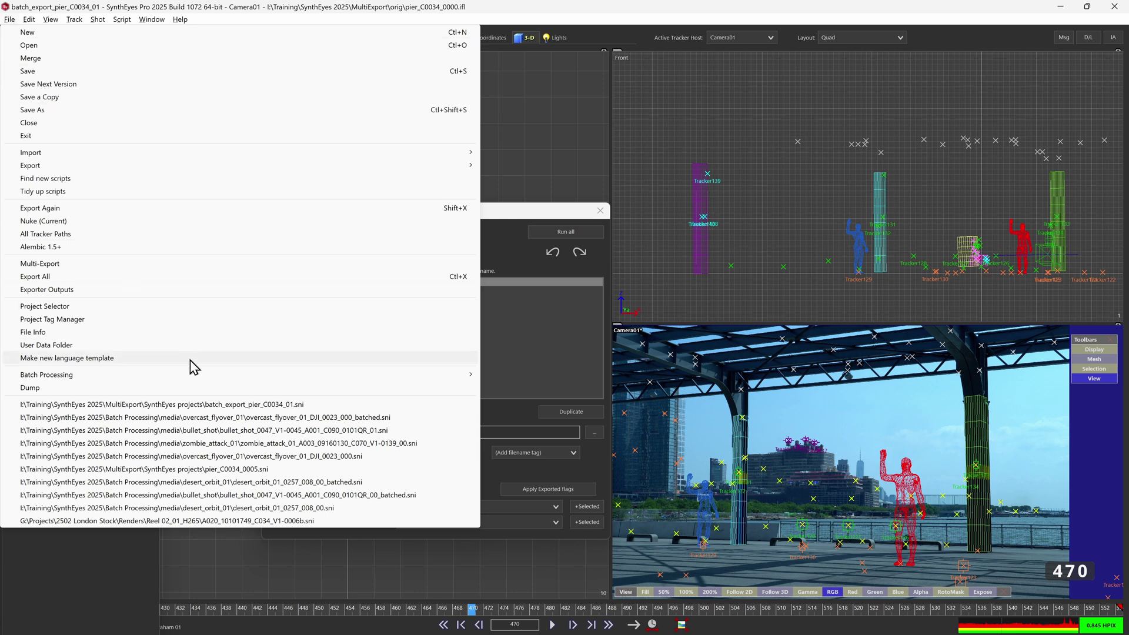
pyautogui.click(200, 320)
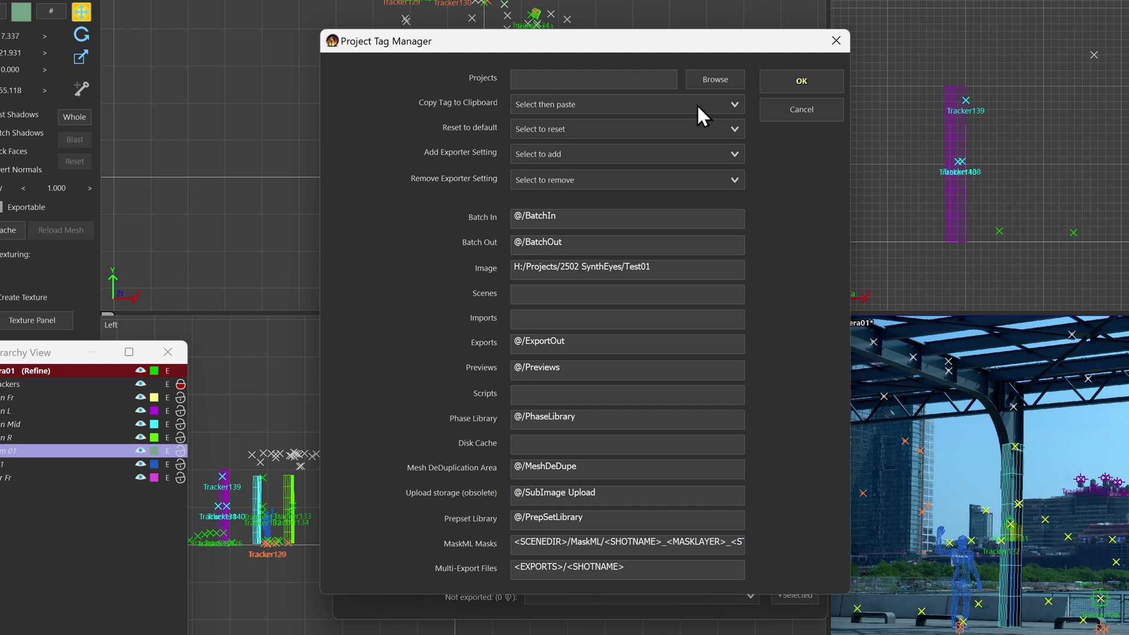
pyautogui.click(784, 113)
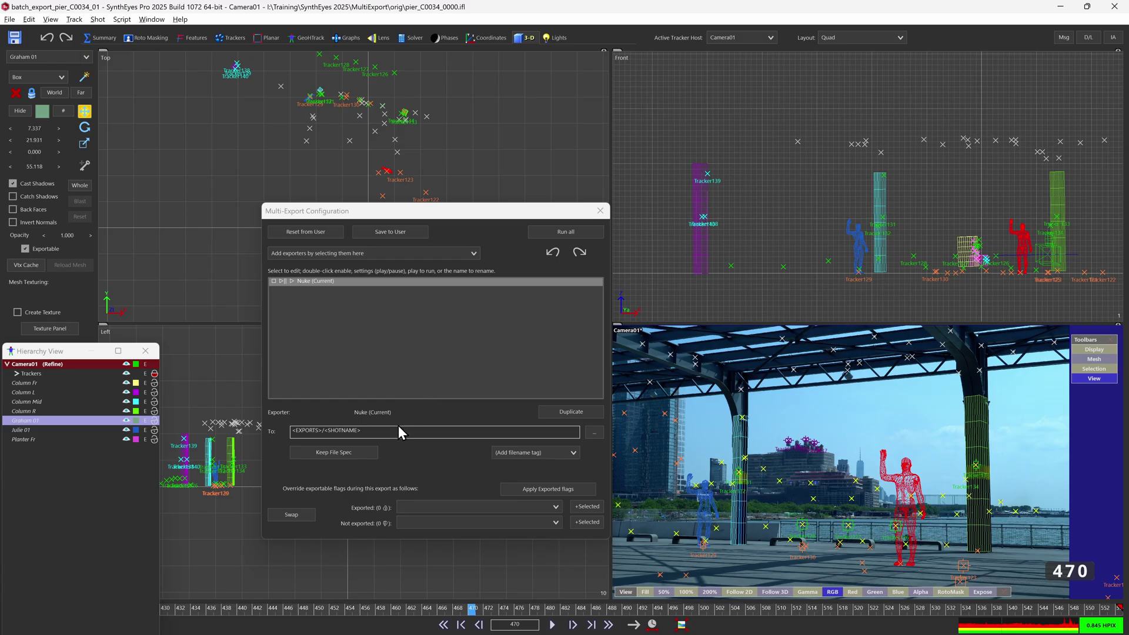
pyautogui.click(399, 429)
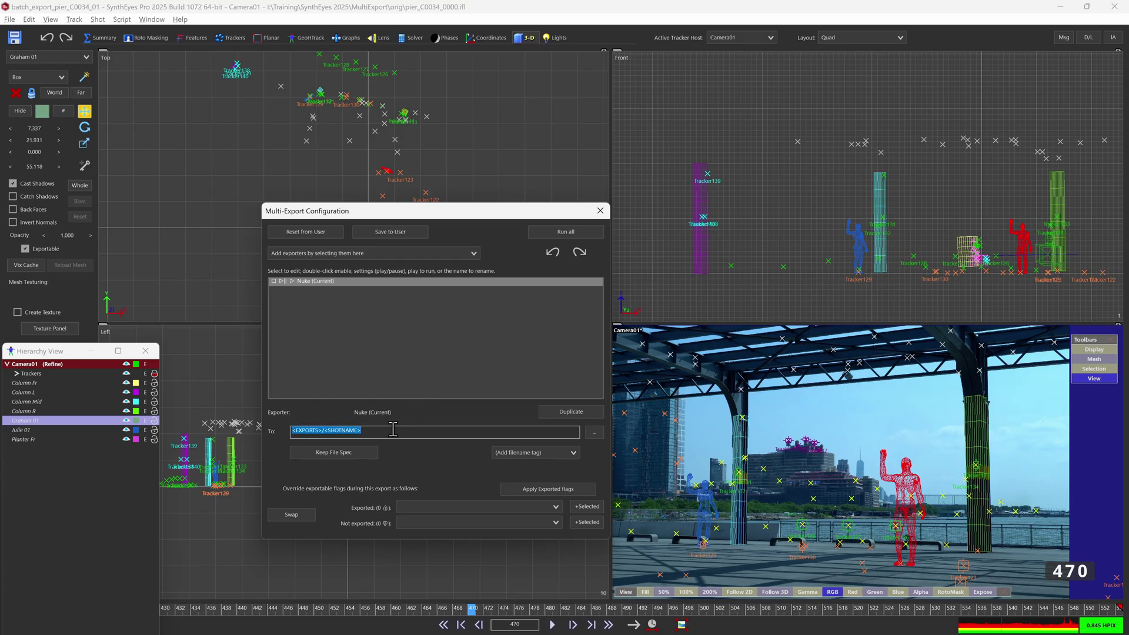
# Replace the Nuke output path with the Scene file's folder tag followed by \Exports\.
pyautogui.press('BackSpace')
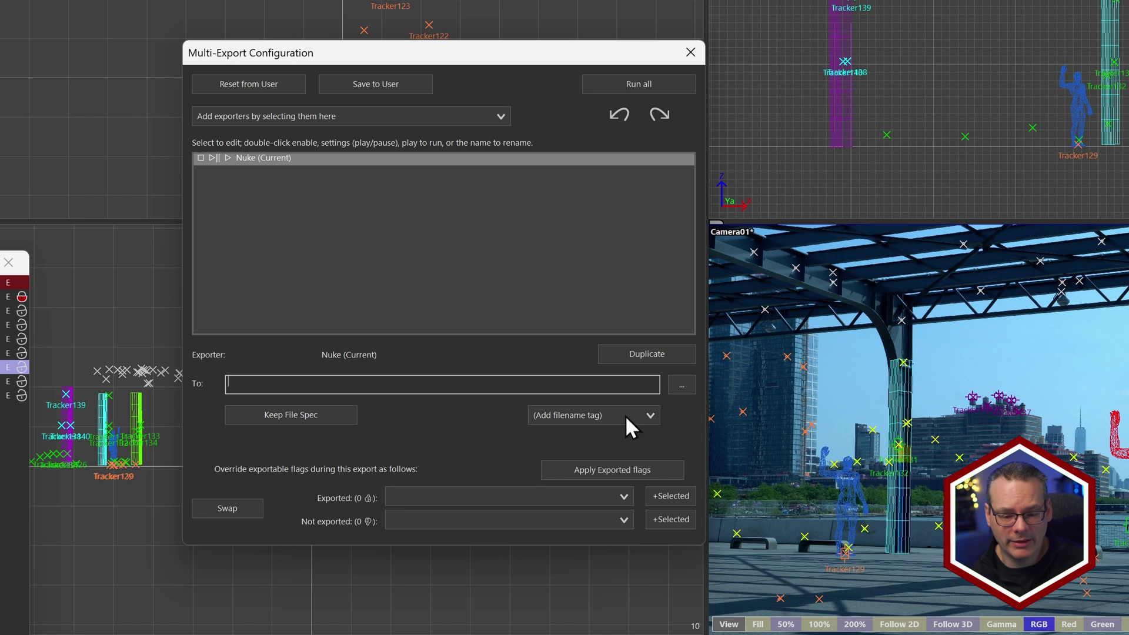
pyautogui.click(649, 415)
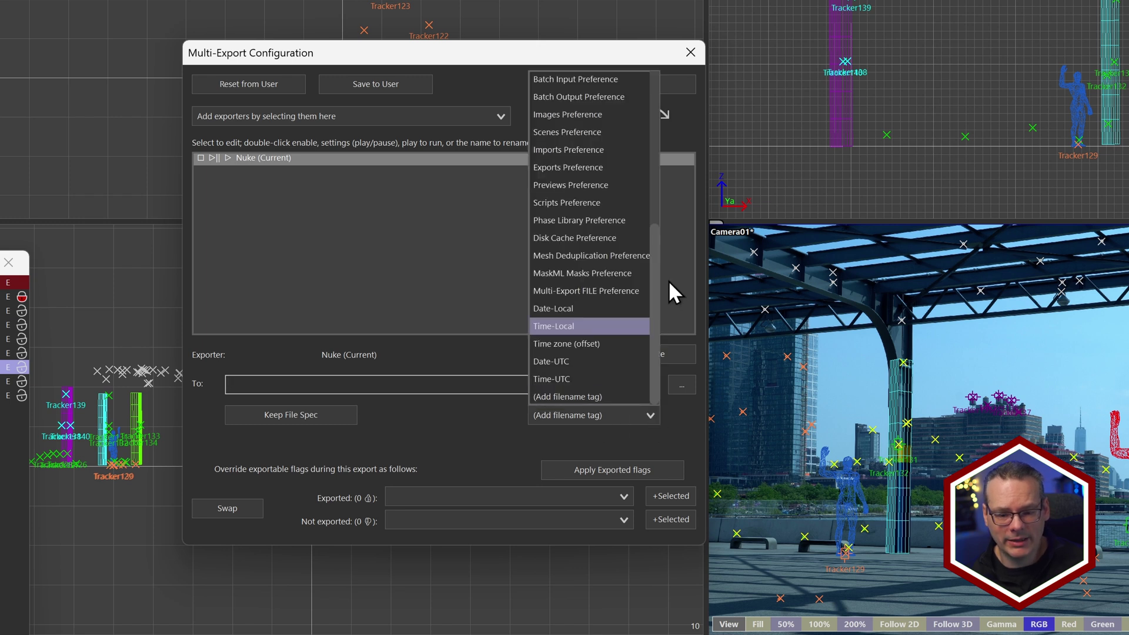
pyautogui.moveTo(656, 286); pyautogui.dragTo(638, 89)
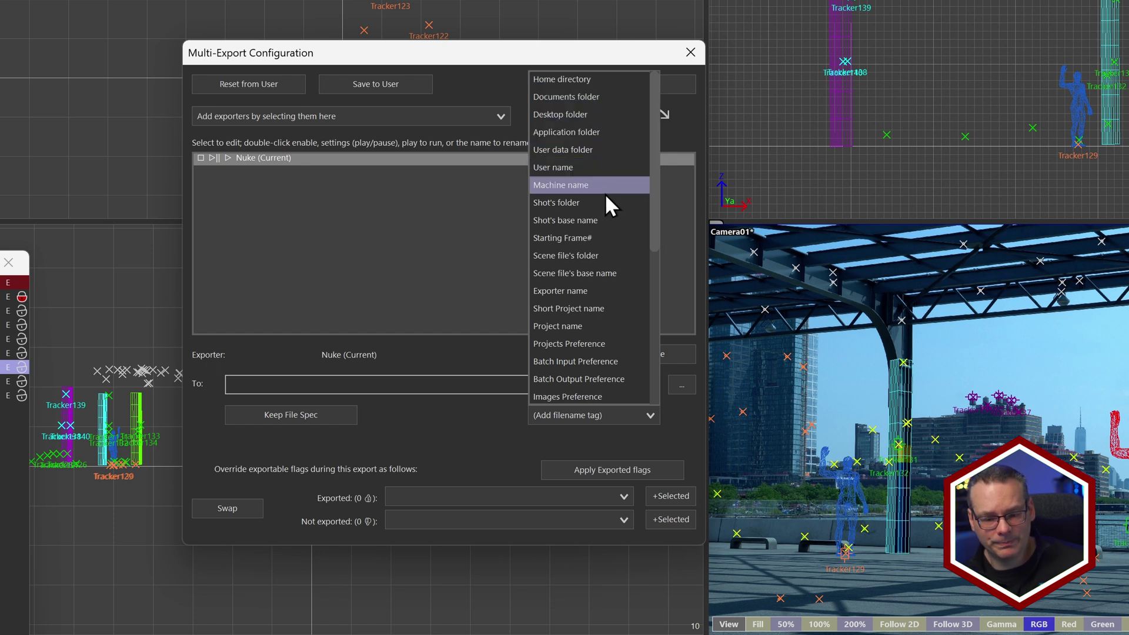
pyautogui.click(611, 255)
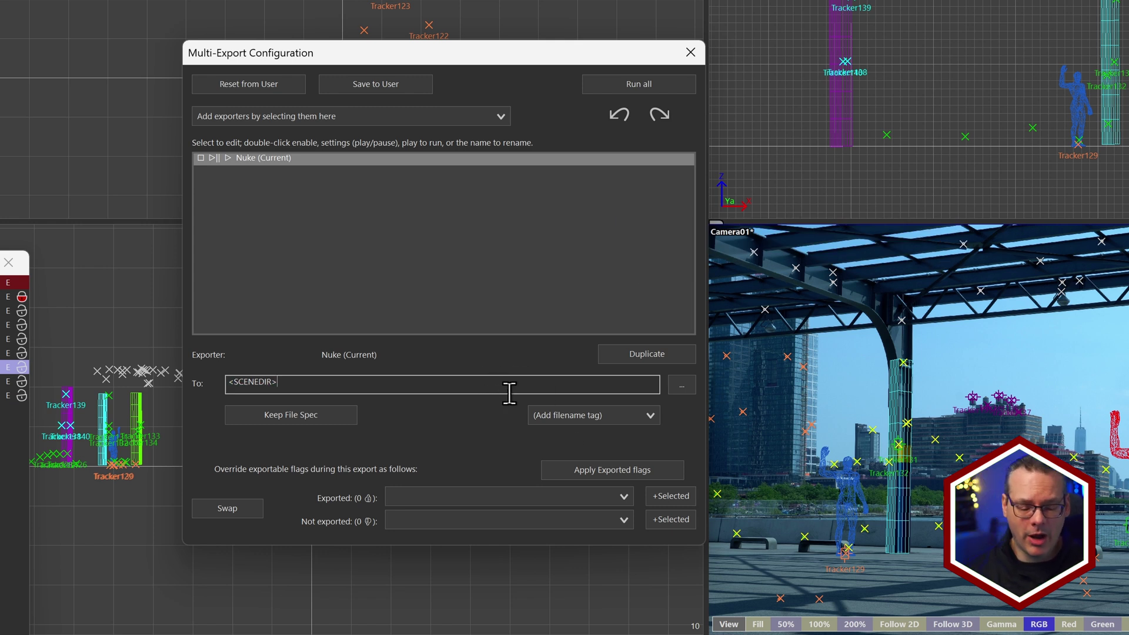
pyautogui.write('\\')
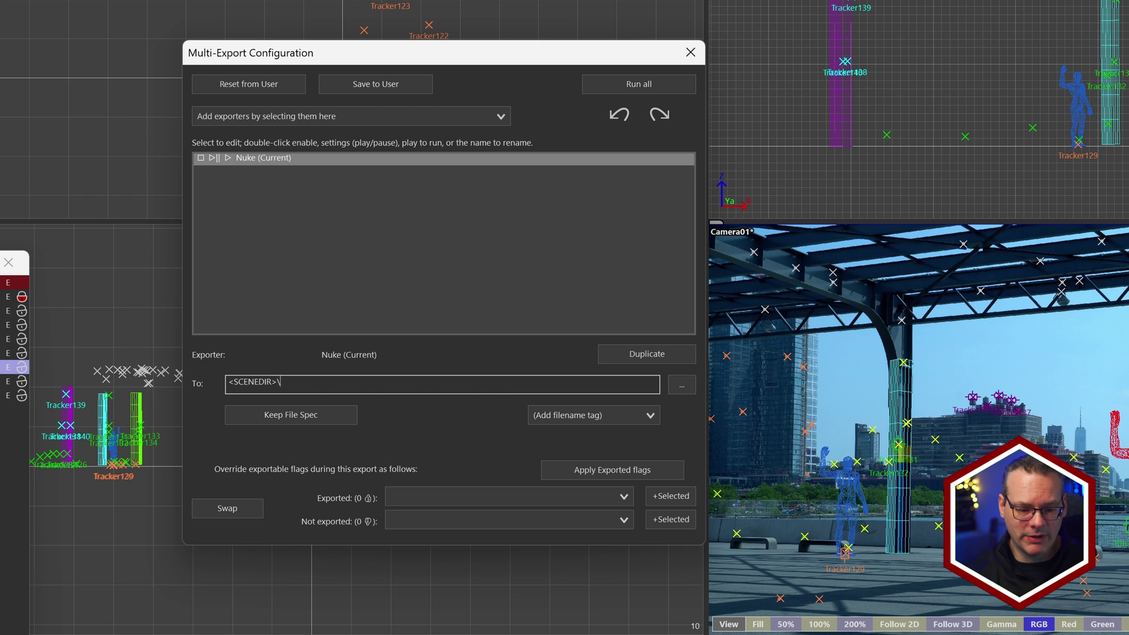
pyautogui.write('Exports')
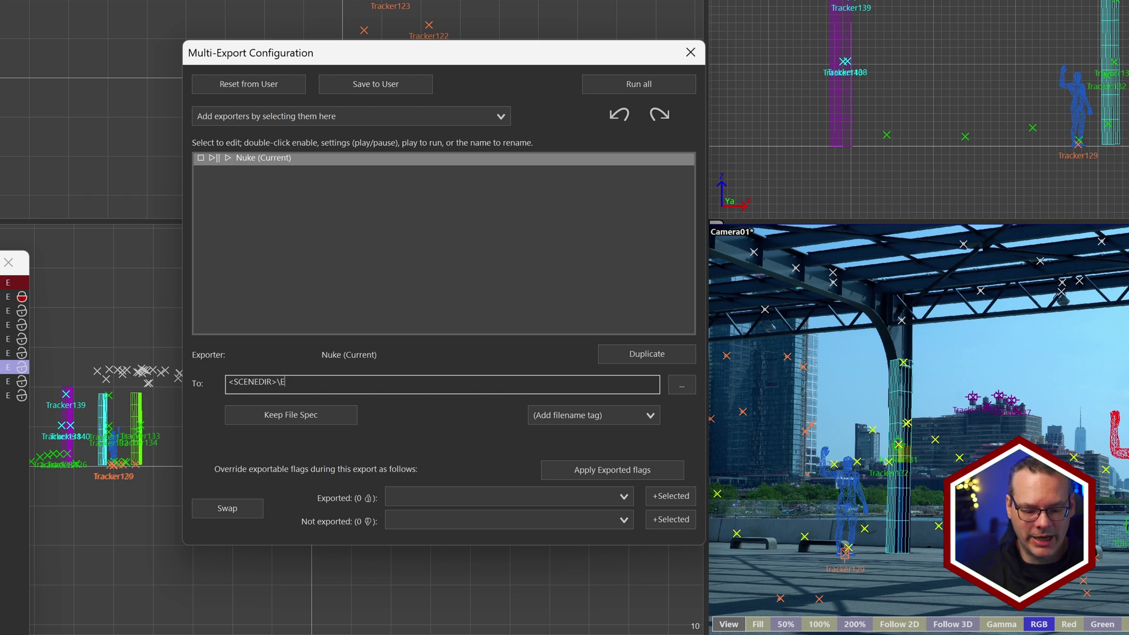
pyautogui.write('\\')
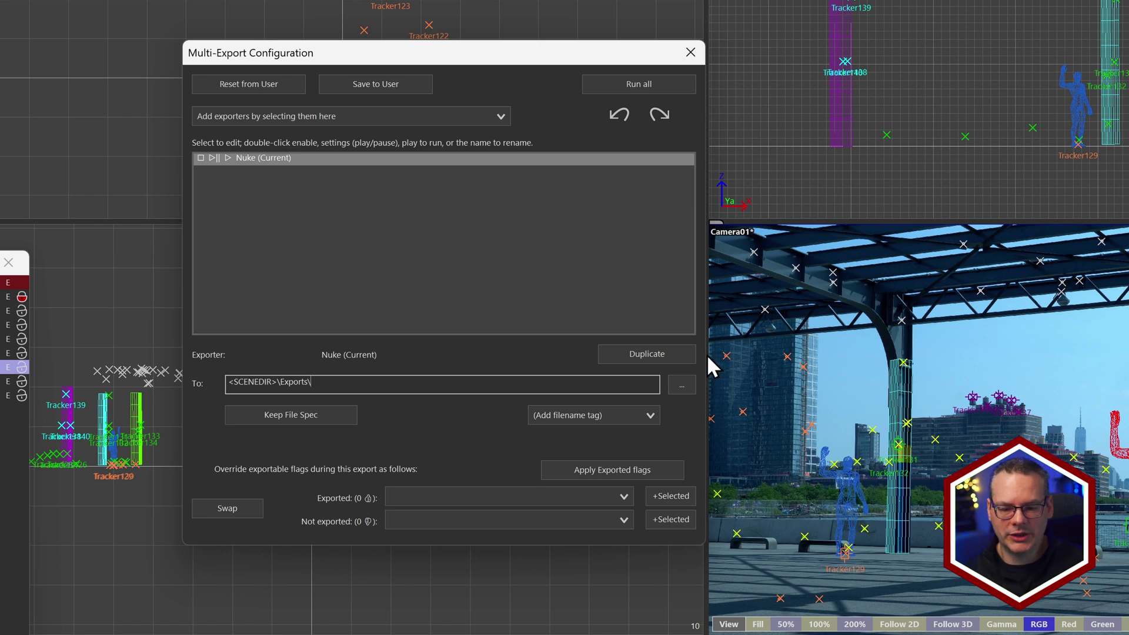
# Append the Shot's base name tag, giving <SCENEDIR>\Exports\<SHOTNAME>, and re-enable Nuke (Current).
pyautogui.click(645, 413)
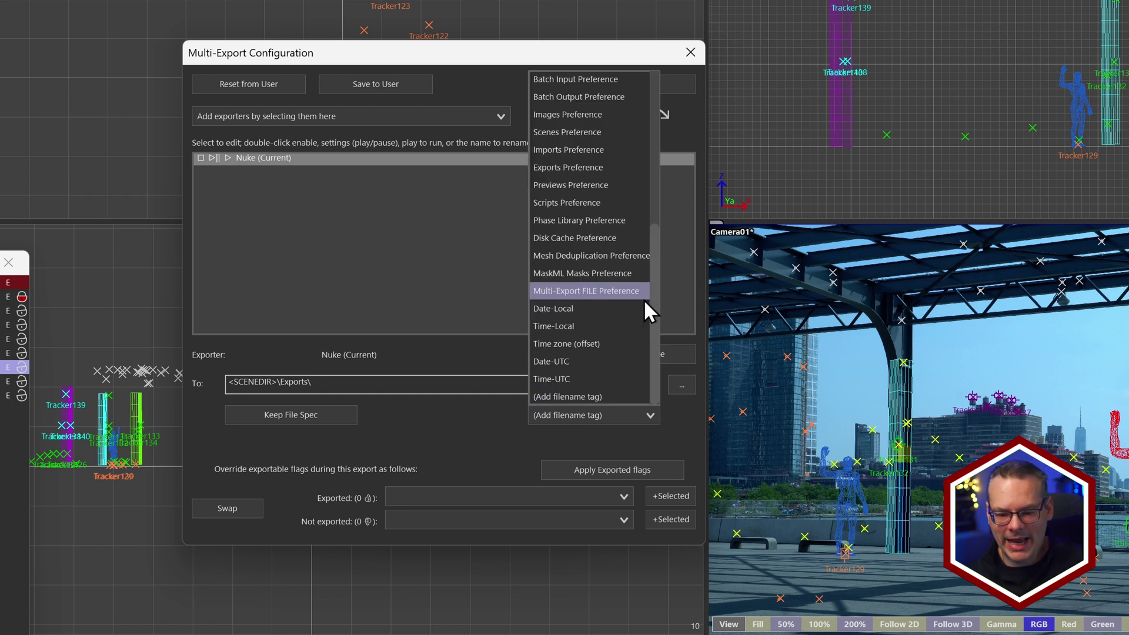
pyautogui.moveTo(654, 302); pyautogui.dragTo(641, 174)
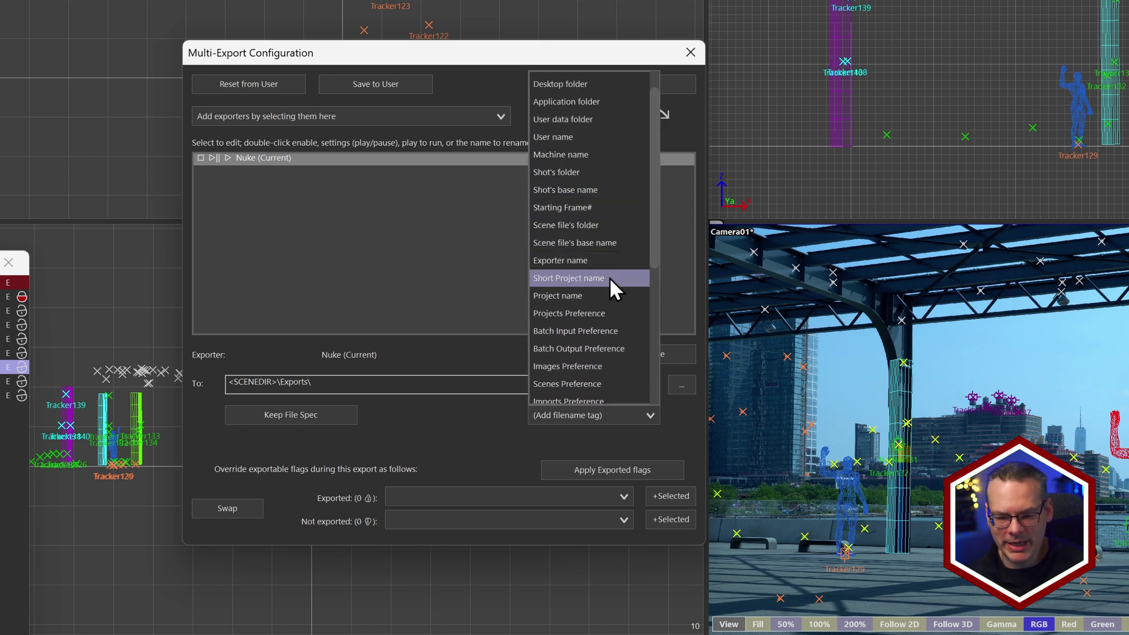
pyautogui.click(603, 191)
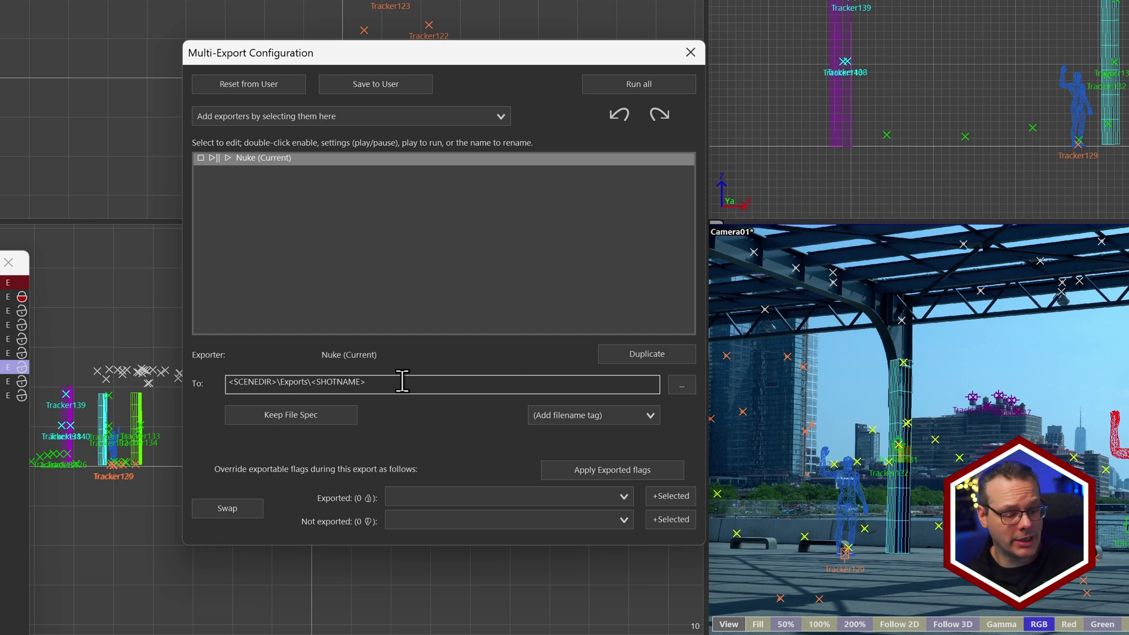
pyautogui.click(202, 159)
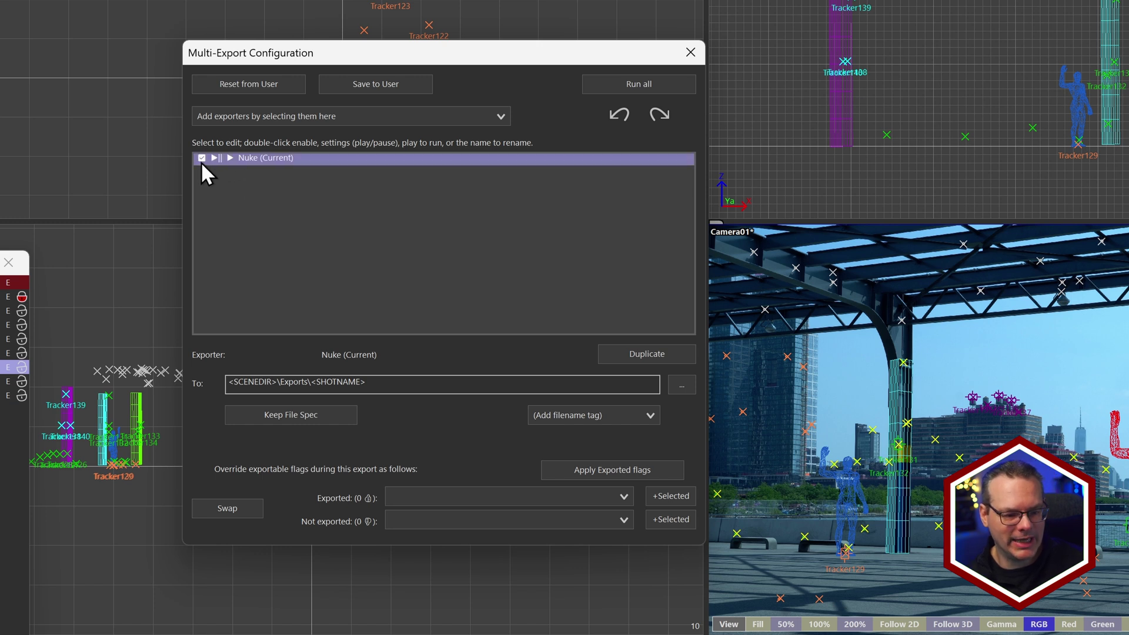
# Add a Filmbox FBX exporter, skipping the preset and keeping its default settings.
pyautogui.click(485, 116)
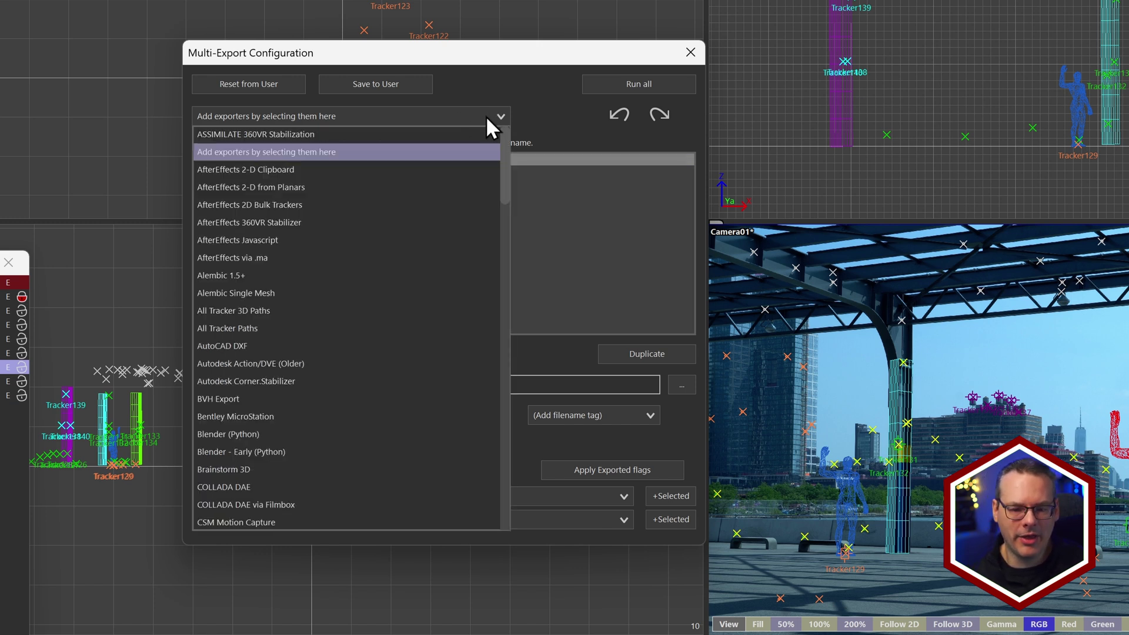
pyautogui.moveTo(503, 156); pyautogui.dragTo(503, 257)
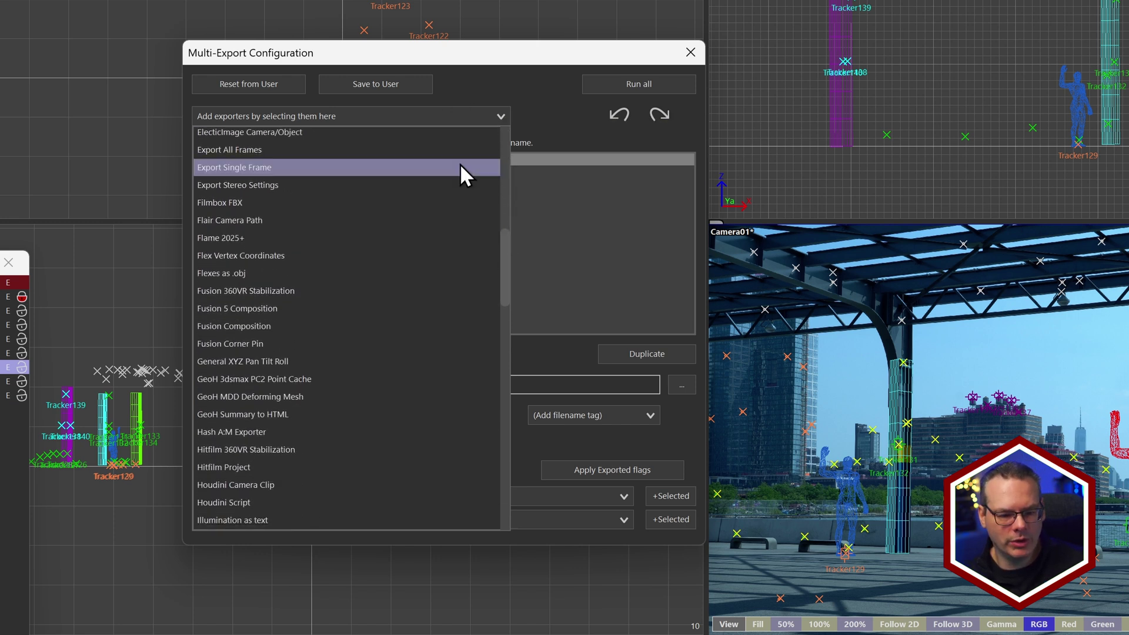
pyautogui.click(308, 206)
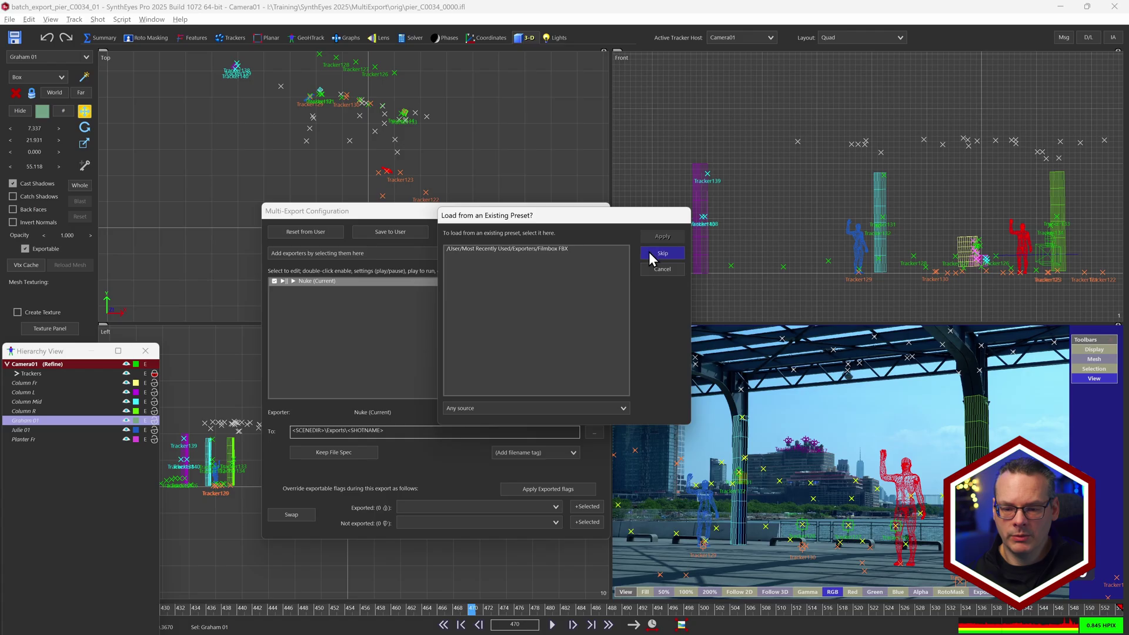
pyautogui.click(783, 115)
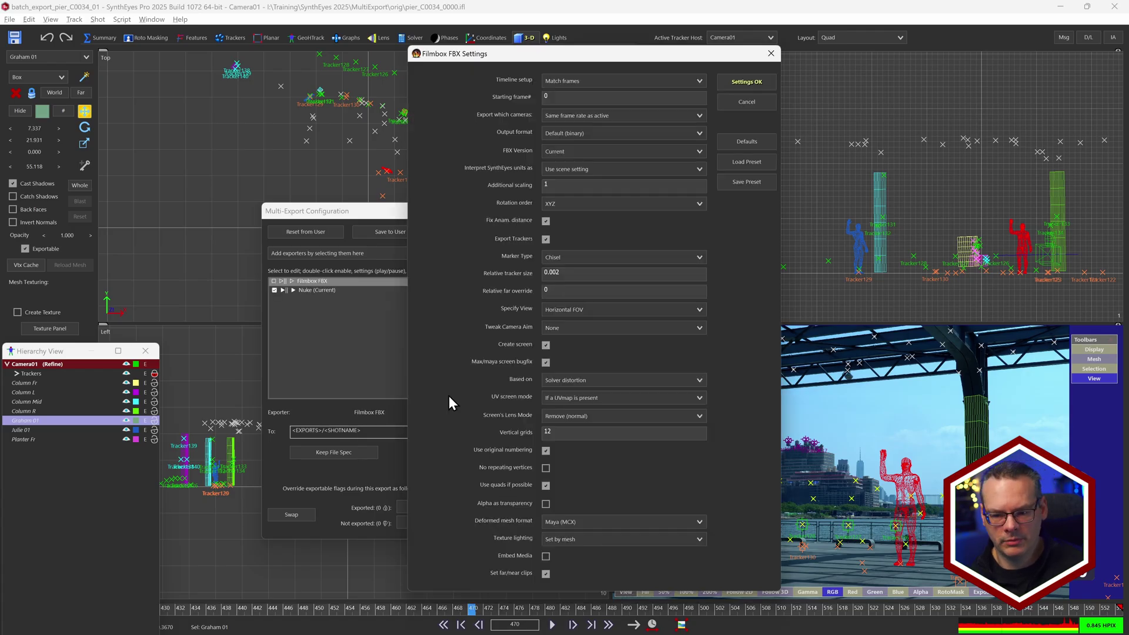
pyautogui.click(738, 86)
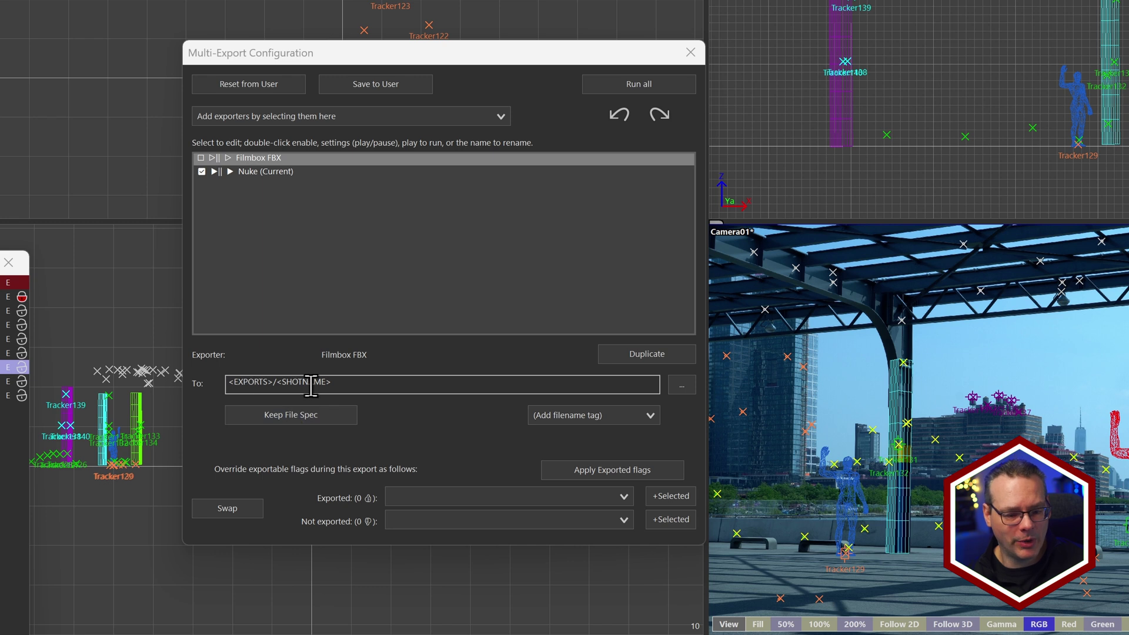
# Copy the Nuke output path into the Filmbox FBX To field and enable the FBX stage.
pyautogui.click(284, 364)
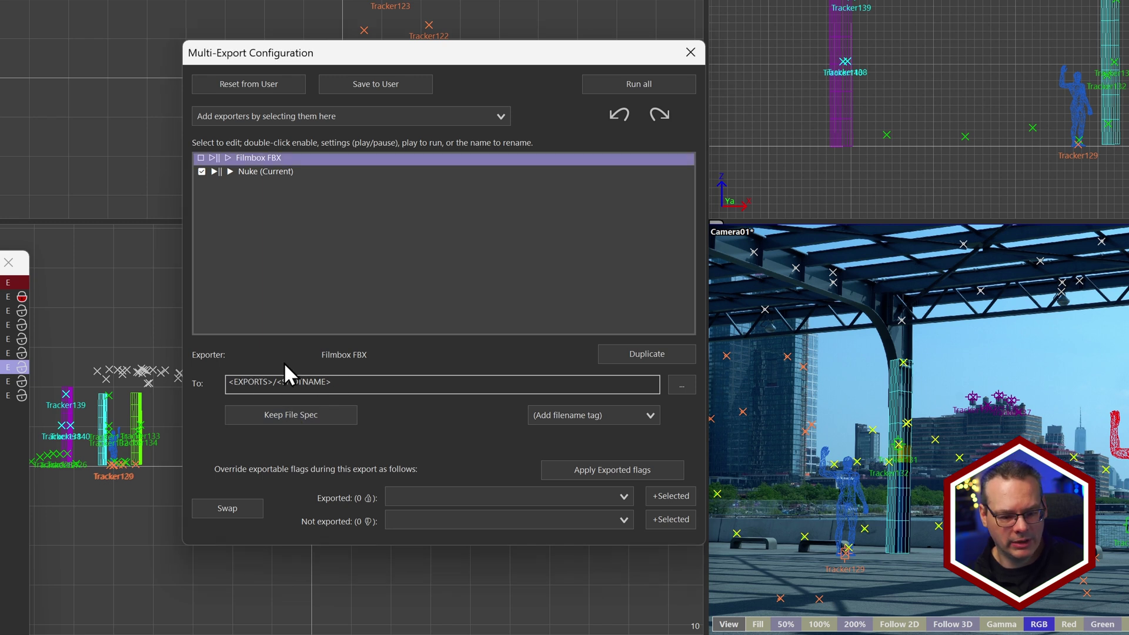
pyautogui.click(278, 173)
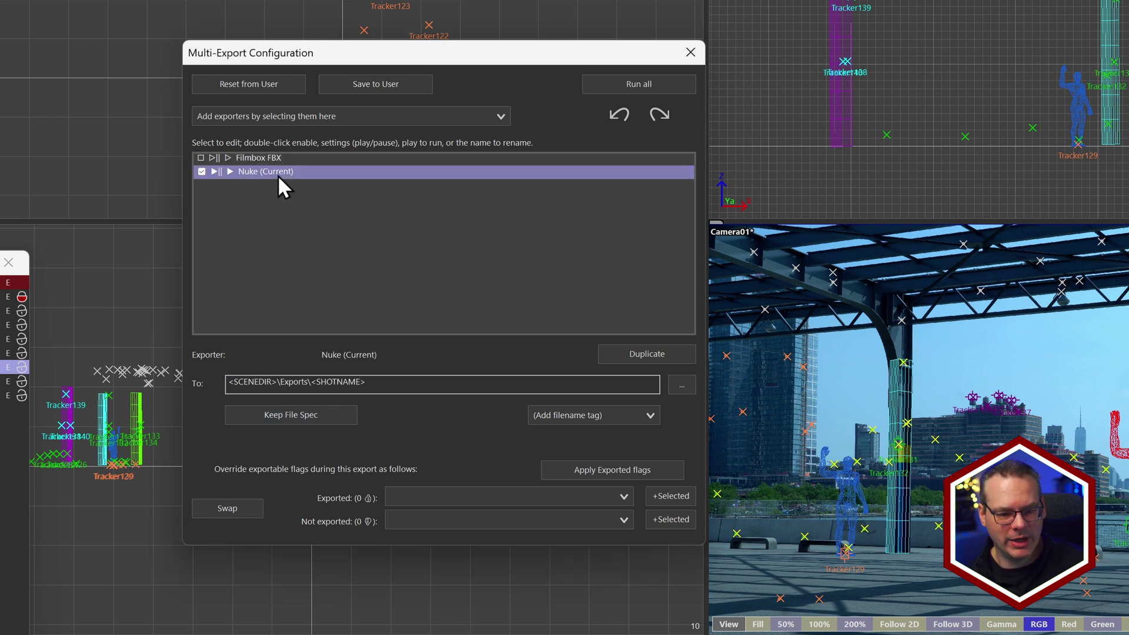
pyautogui.doubleClick(385, 383)
pyautogui.hotkey('ctrl', 'c')
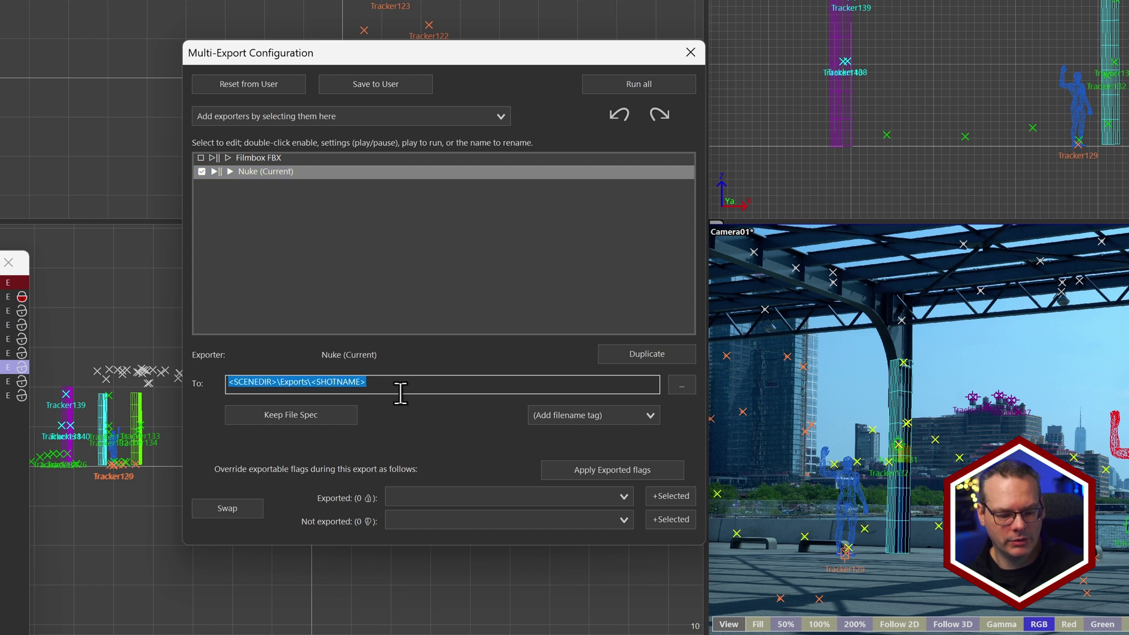
pyautogui.click(291, 158)
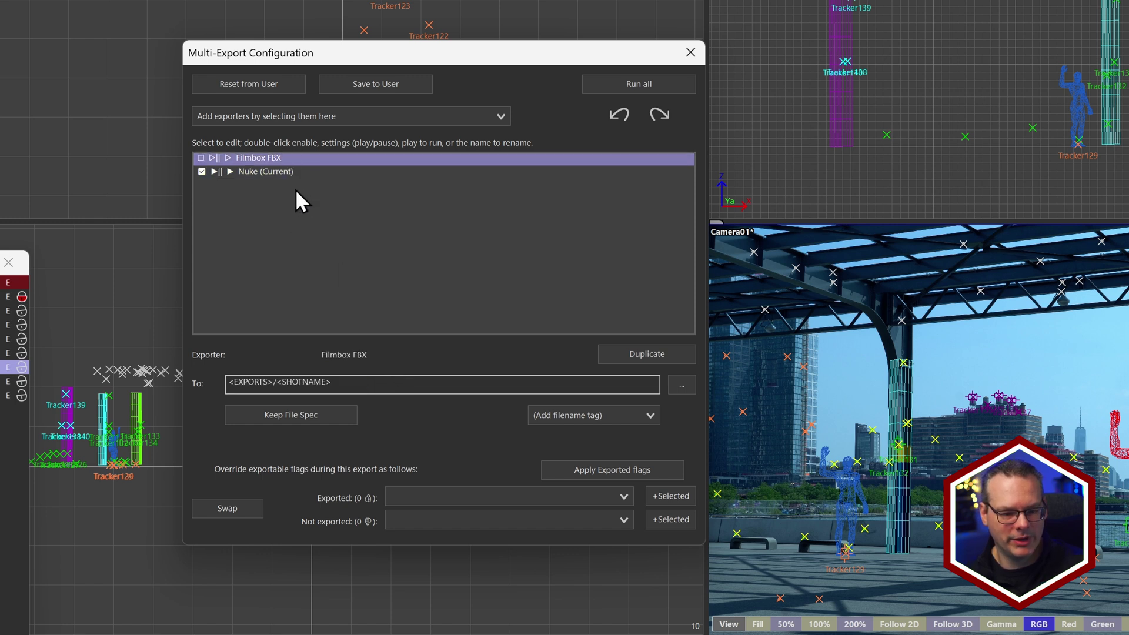
pyautogui.doubleClick(371, 384)
pyautogui.hotkey('ctrl', 'v')
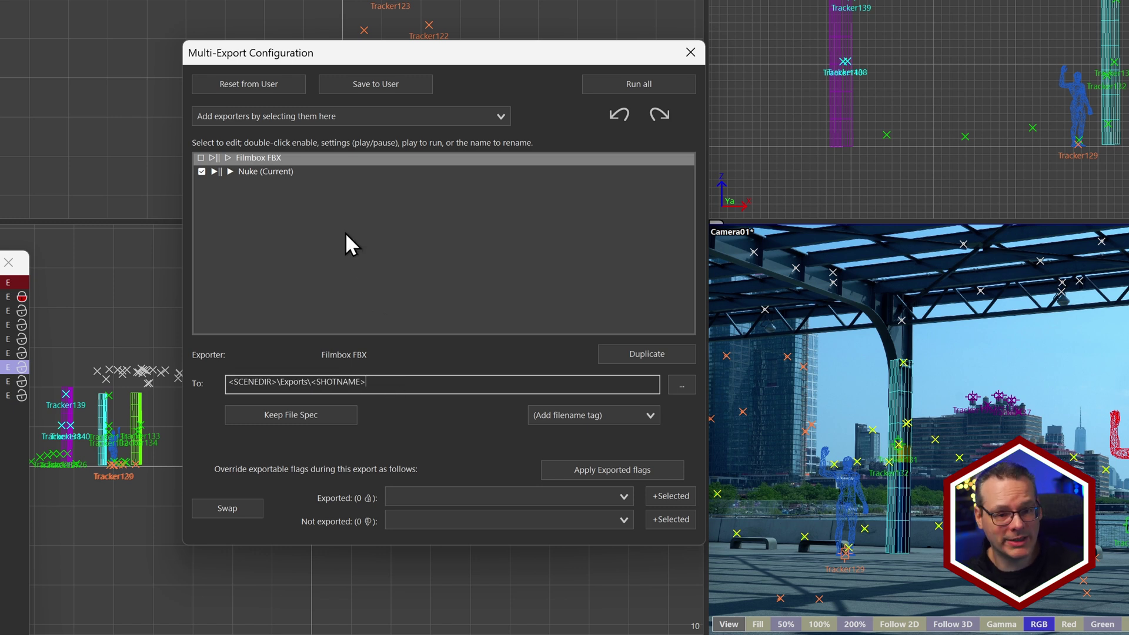
pyautogui.click(202, 158)
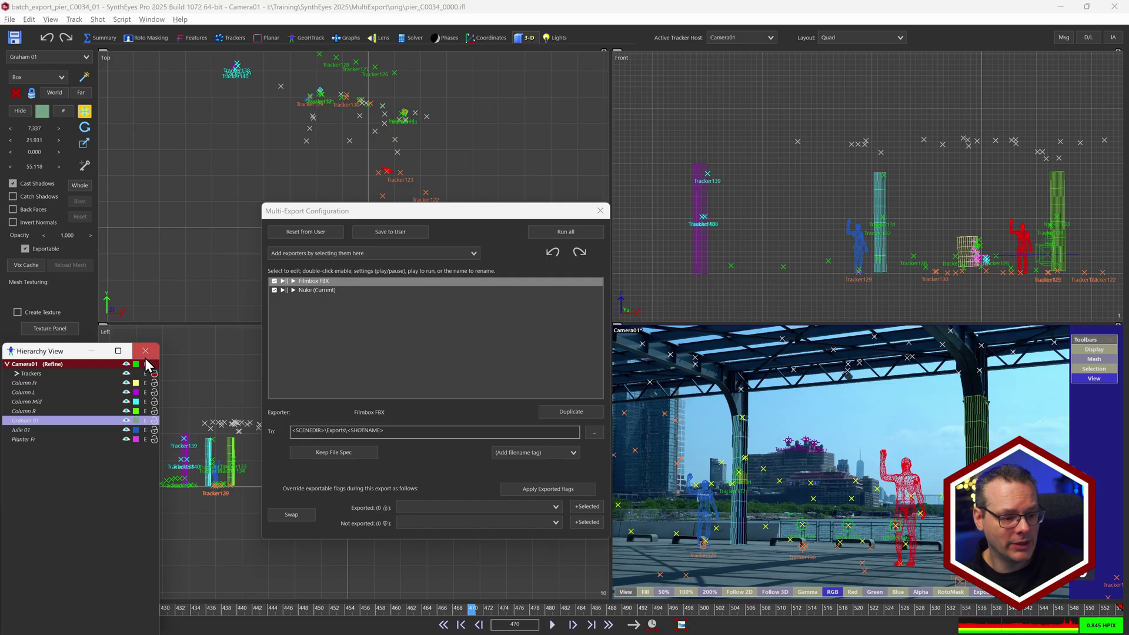
# Move the hierarchy window aside and set Camera01 as Exported for the Filmbox FBX stage.
pyautogui.moveTo(67, 350); pyautogui.dragTo(82, 280)
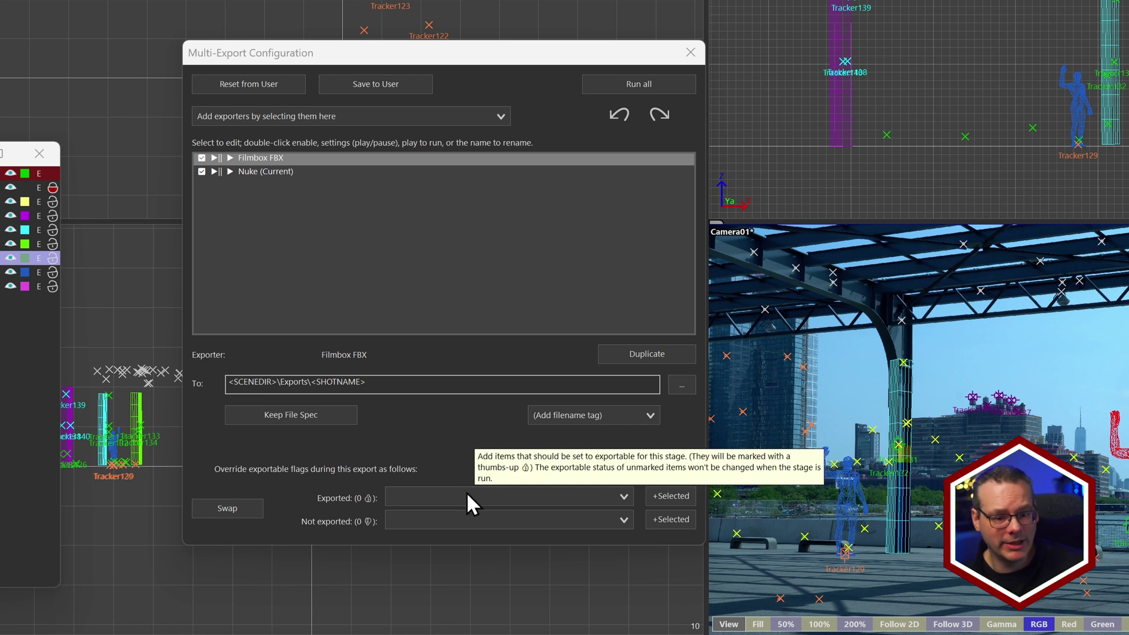
pyautogui.click(418, 495)
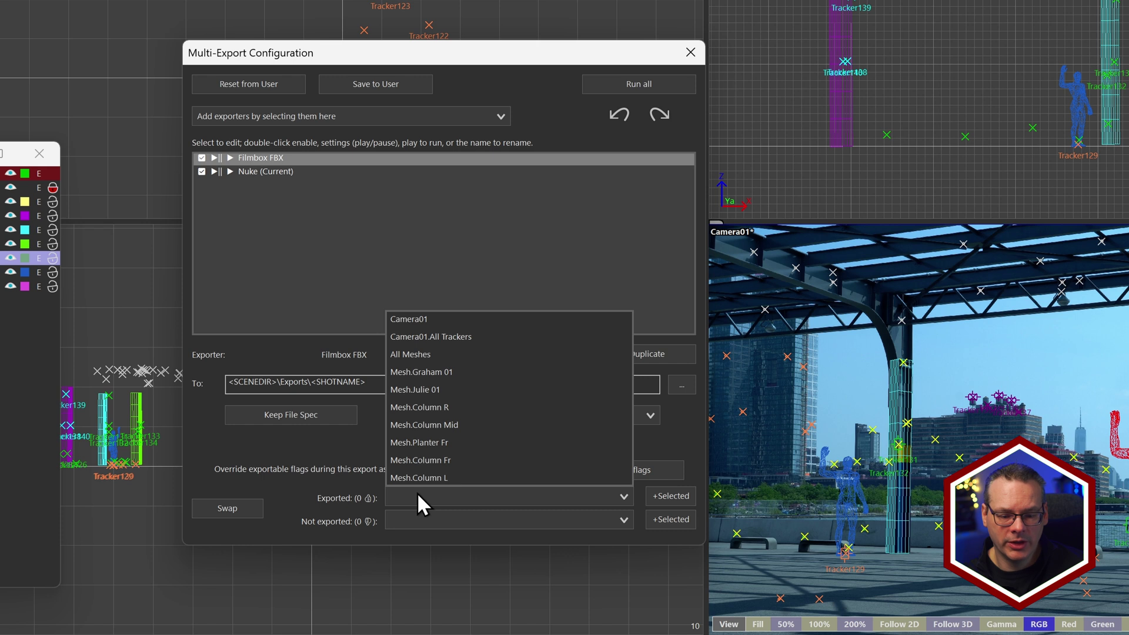
pyautogui.click(450, 323)
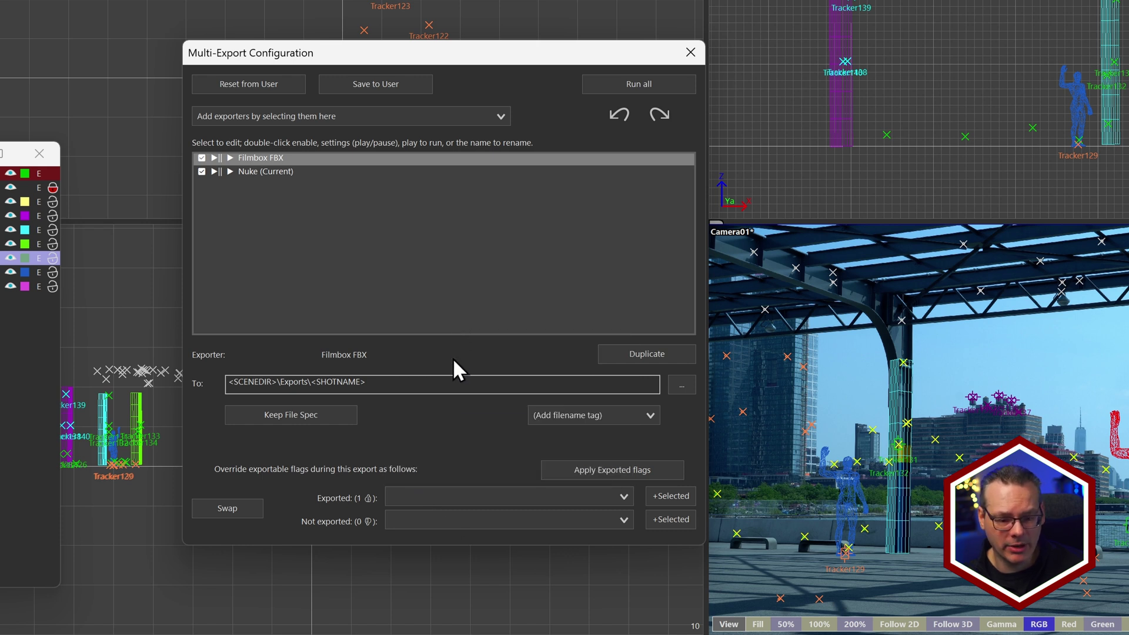
# Add Camera01.All Trackers and All Meshes to the Filmbox FBX Not exported list.
pyautogui.click(452, 517)
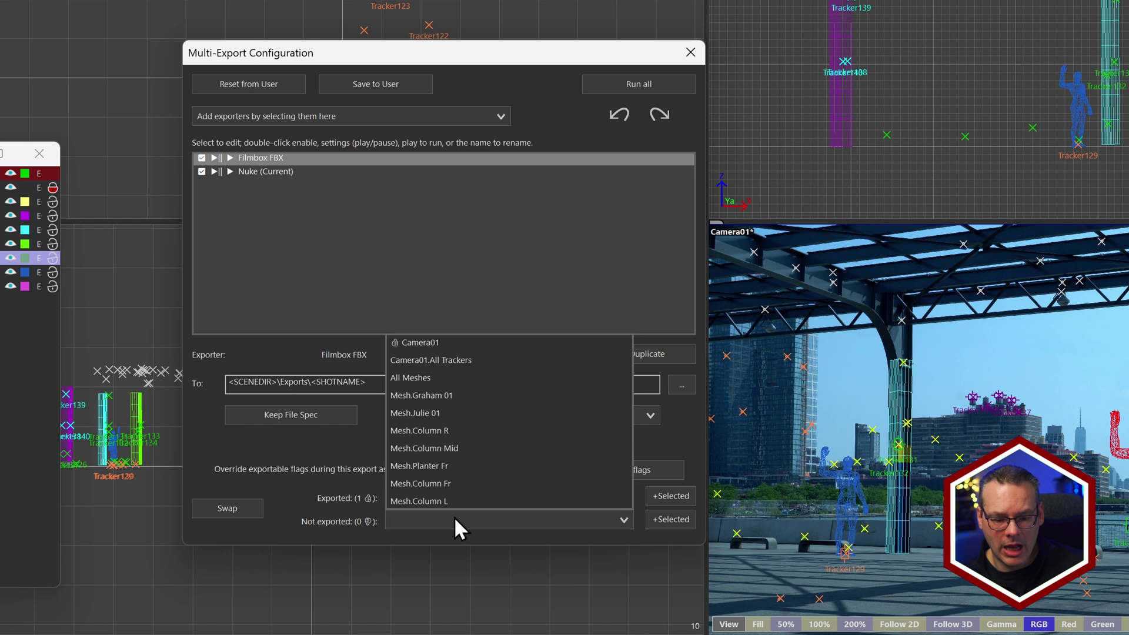
pyautogui.click(469, 361)
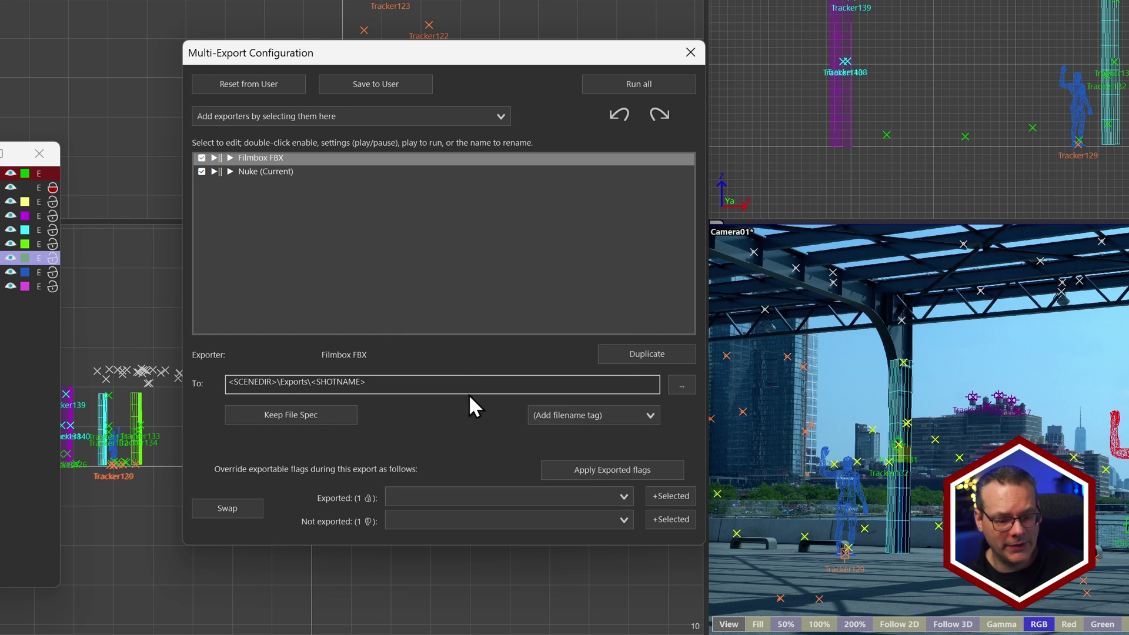
pyautogui.click(456, 524)
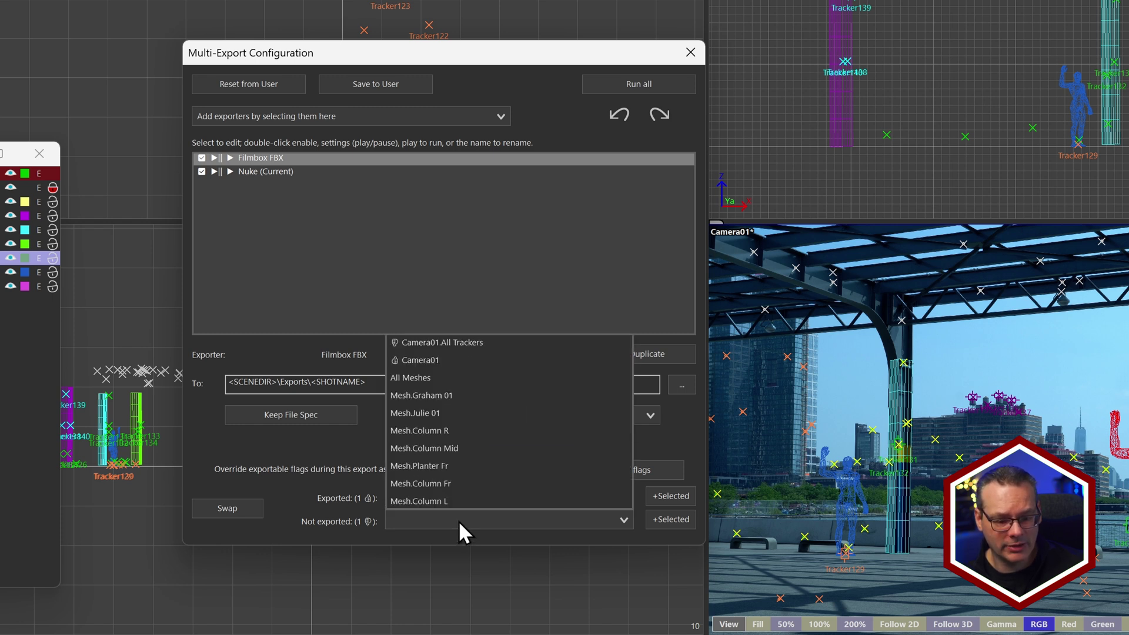
pyautogui.click(449, 377)
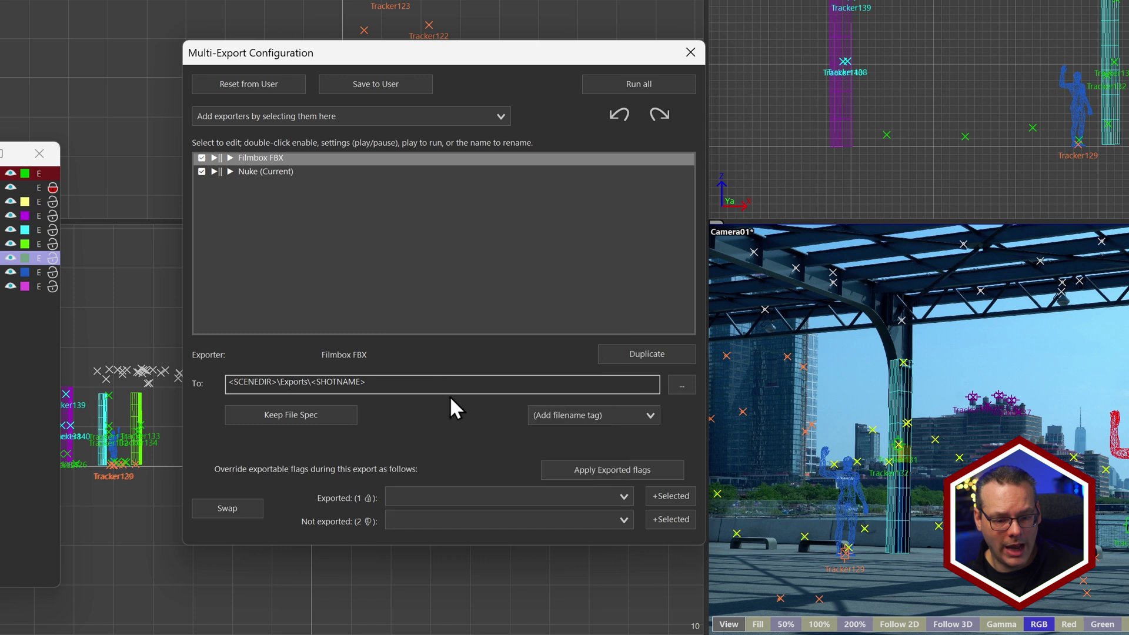
pyautogui.click(453, 522)
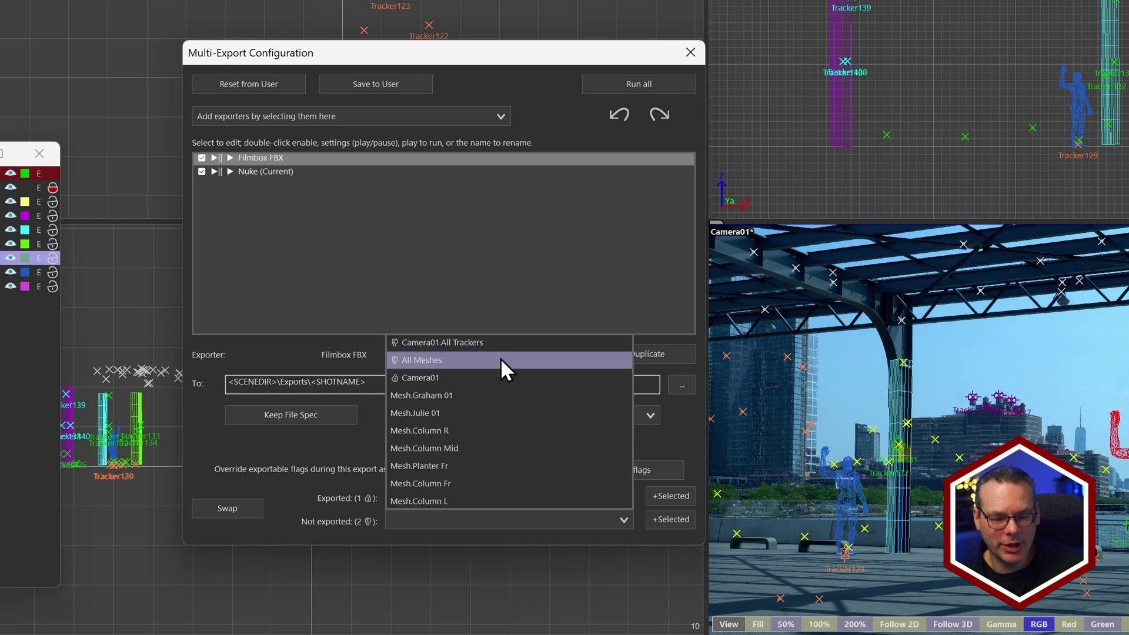
pyautogui.click(402, 528)
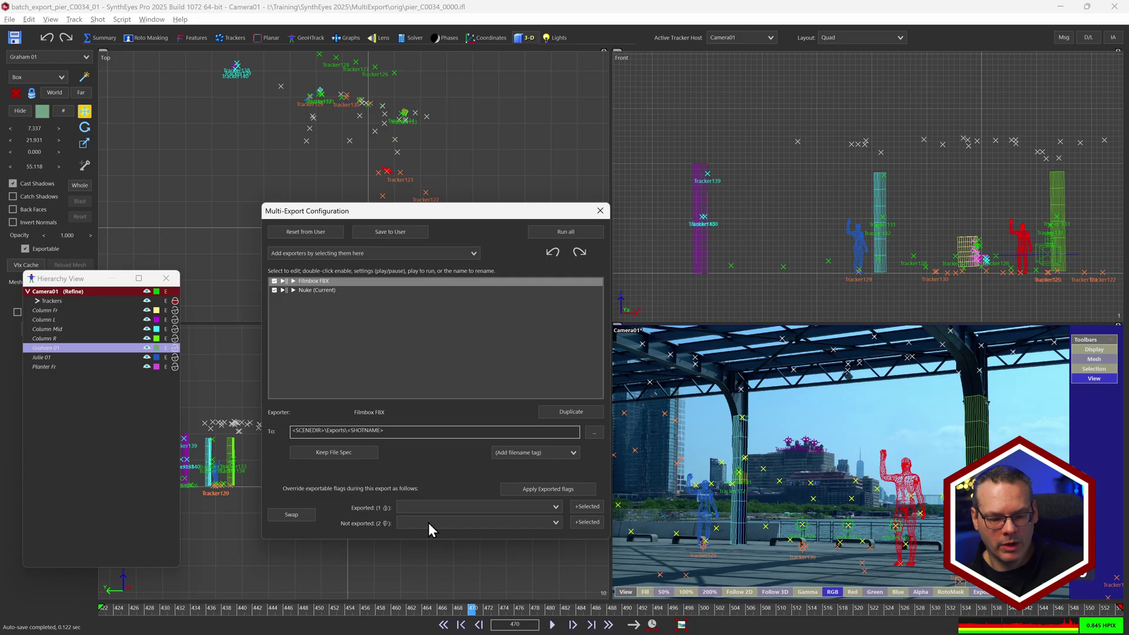
# Add Tracker84, Tracker129 and two more selected trackers to the Filmbox FBX exported items.
pyautogui.click(798, 545)
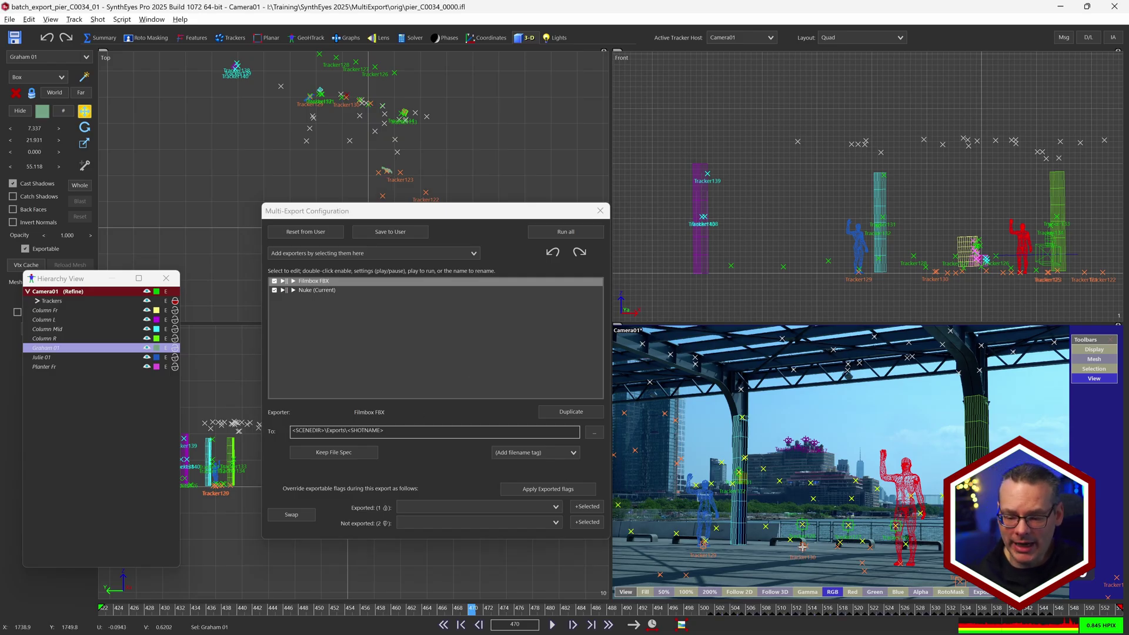
pyautogui.keyDown('ctrl'); pyautogui.click(705, 545); pyautogui.keyUp('ctrl')
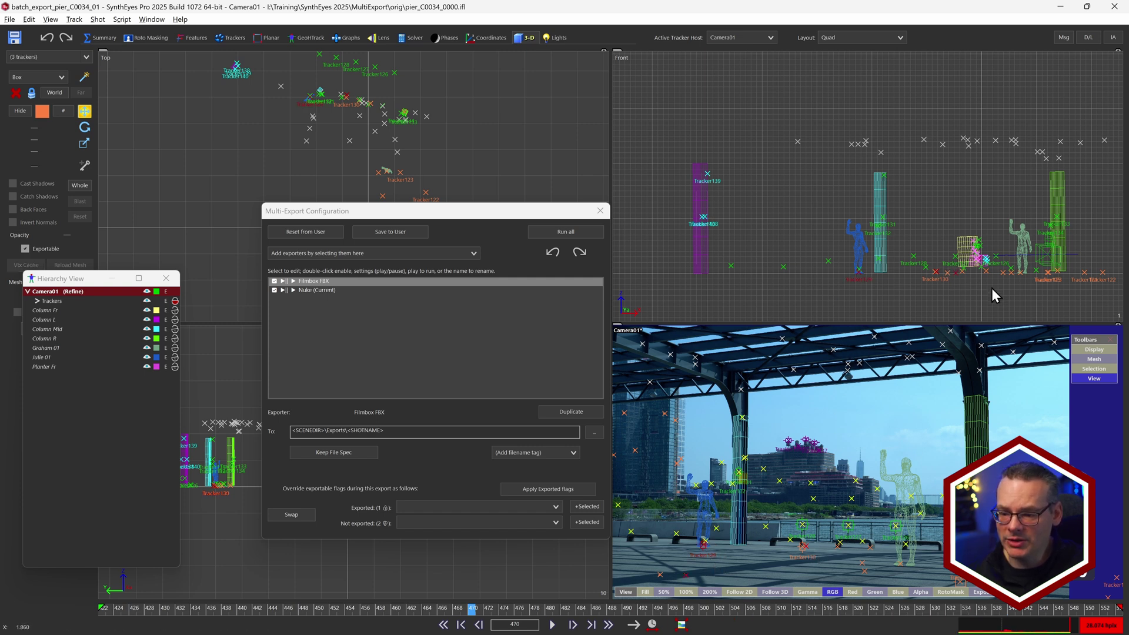
pyautogui.keyDown('ctrl'); pyautogui.click(1012, 273); pyautogui.keyUp('ctrl')
pyautogui.keyDown('ctrl'); pyautogui.click(862, 570); pyautogui.keyUp('ctrl')
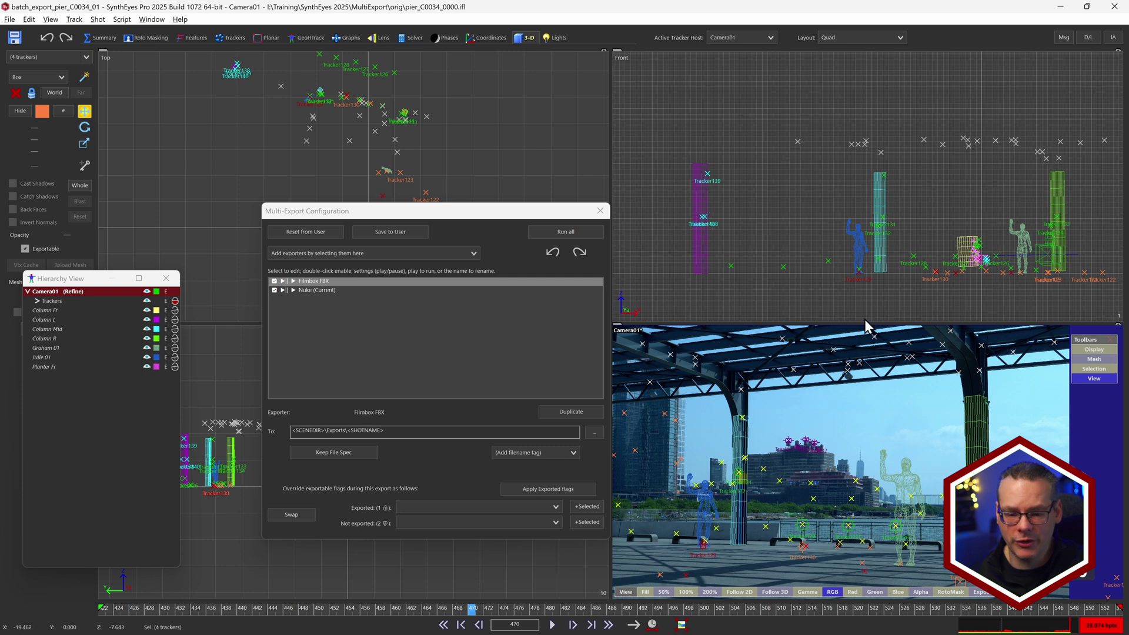
pyautogui.click(591, 507)
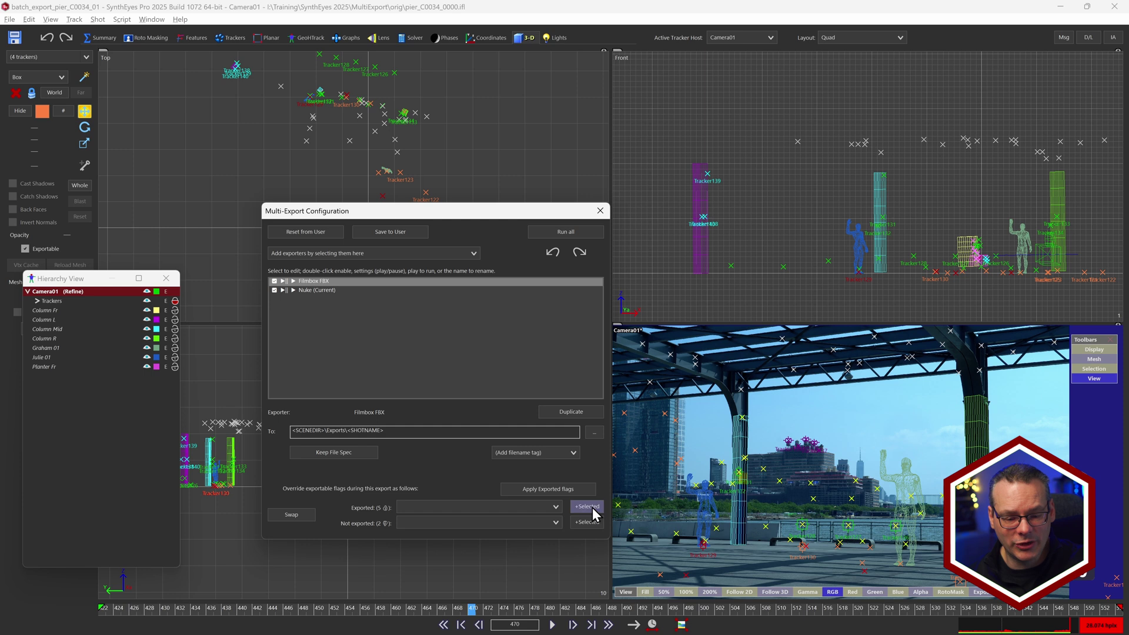
pyautogui.click(555, 507)
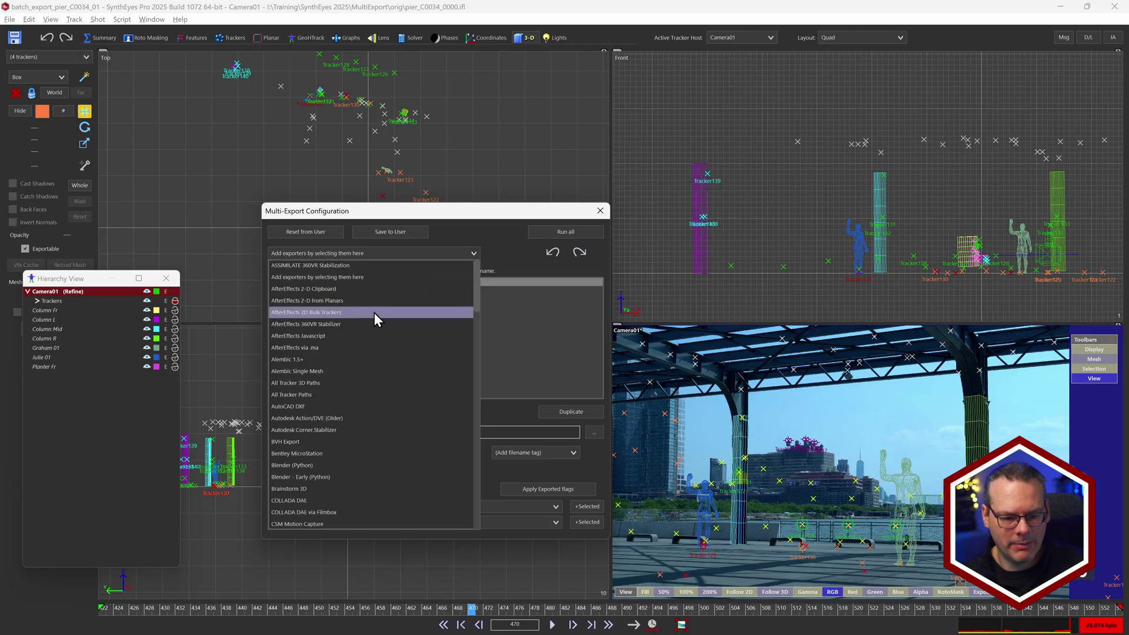
# Add an Alembic 1.5+ exporter with no preset and its default settings.
pyautogui.click(315, 359)
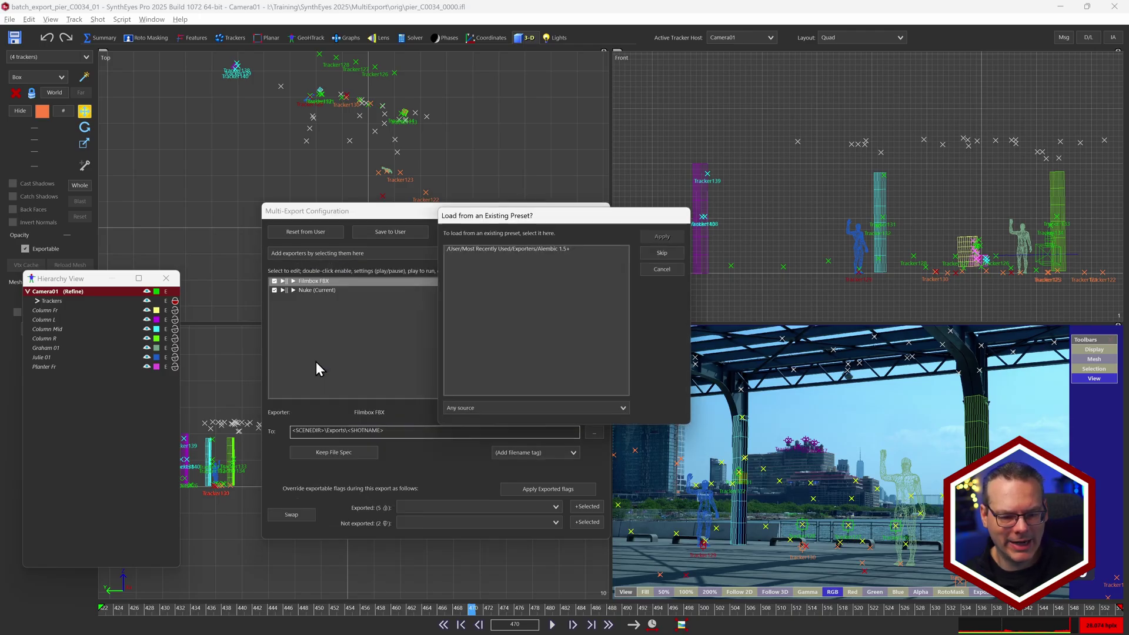
pyautogui.click(658, 252)
pyautogui.click(793, 170)
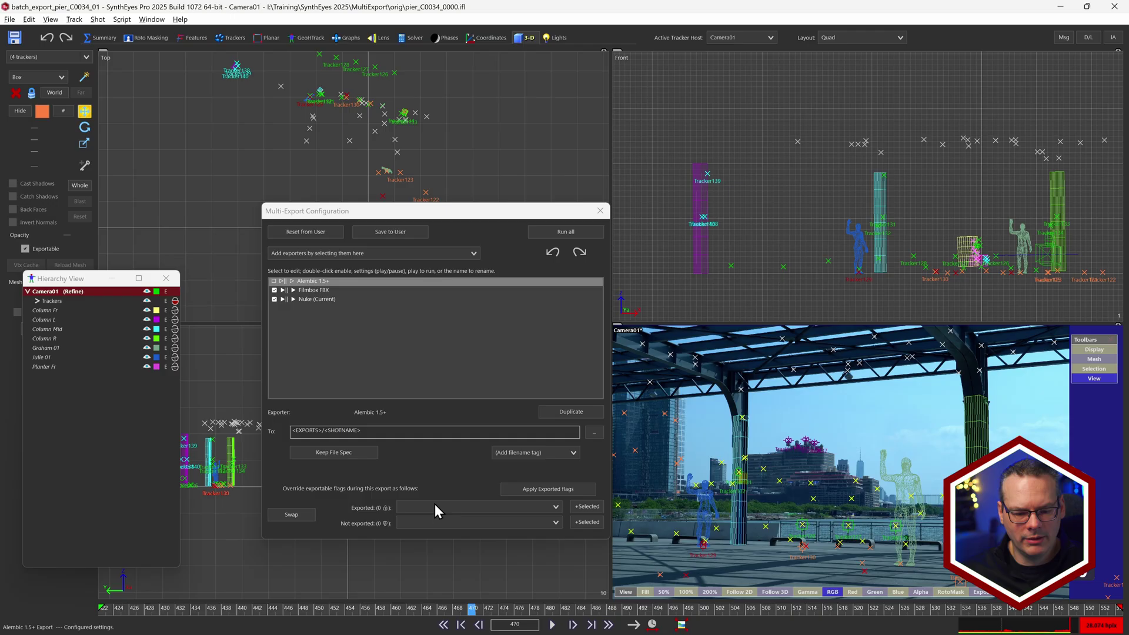
# Copy the FBX output path <SCENEDIR>\Exports\<SHOTNAME> into the Alembic exporter's To field.
pyautogui.click(311, 290)
pyautogui.doubleClick(405, 431)
pyautogui.hotkey('ctrl', 'c')
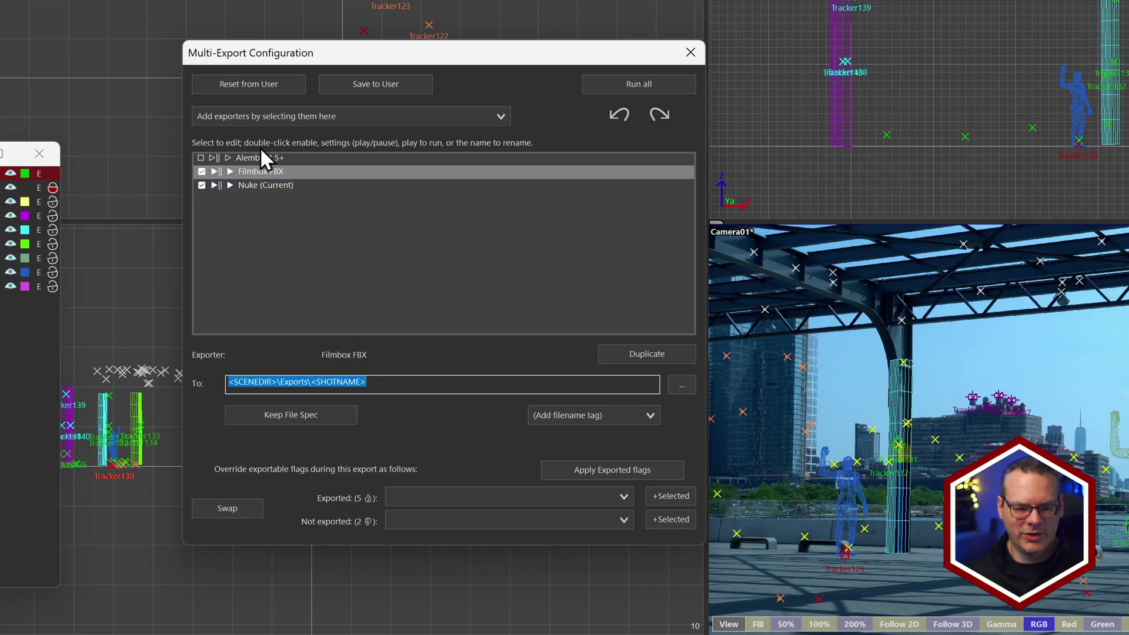
pyautogui.click(263, 159)
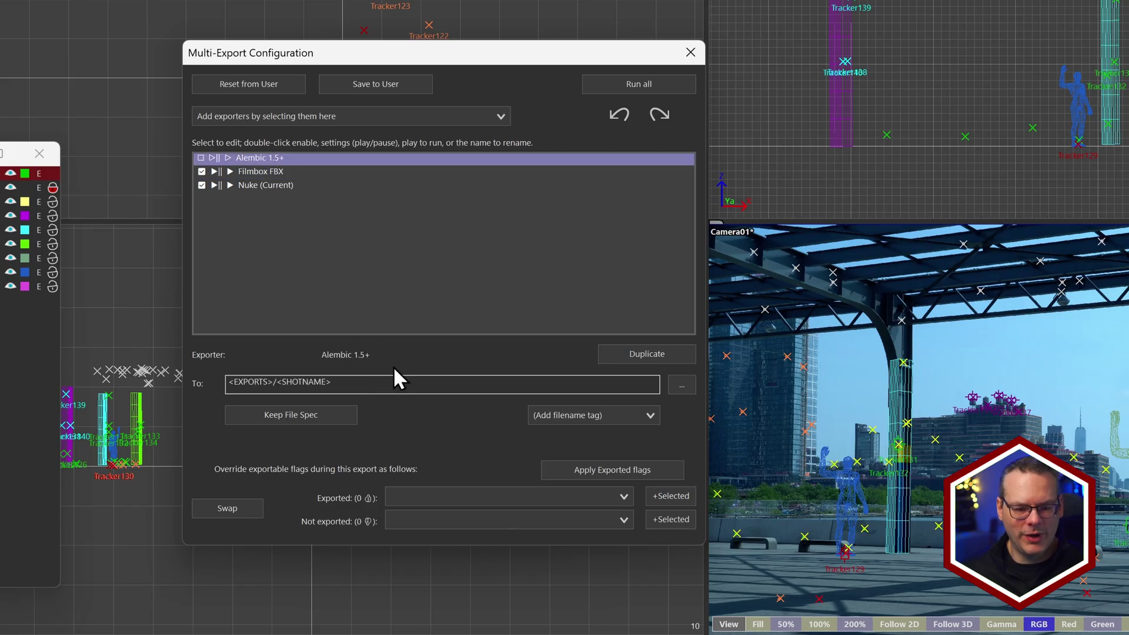
pyautogui.doubleClick(403, 386)
pyautogui.hotkey('ctrl', 'v')
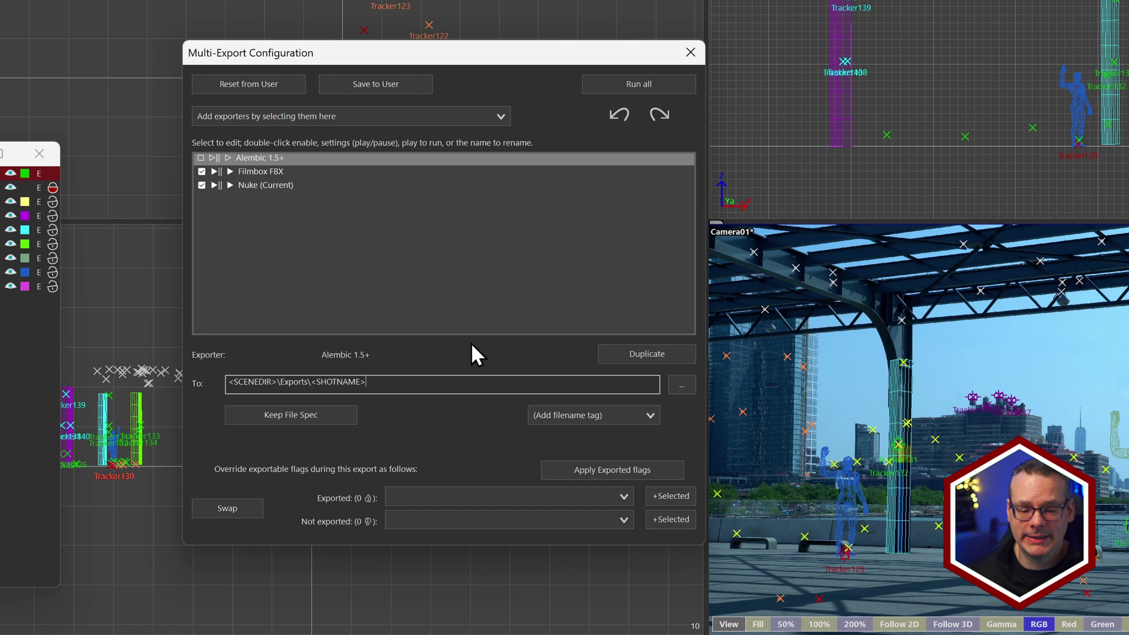
# Export All Meshes in Alembic, exclude Camera01.All Trackers and Camera01, and enable the stage.
pyautogui.click(476, 495)
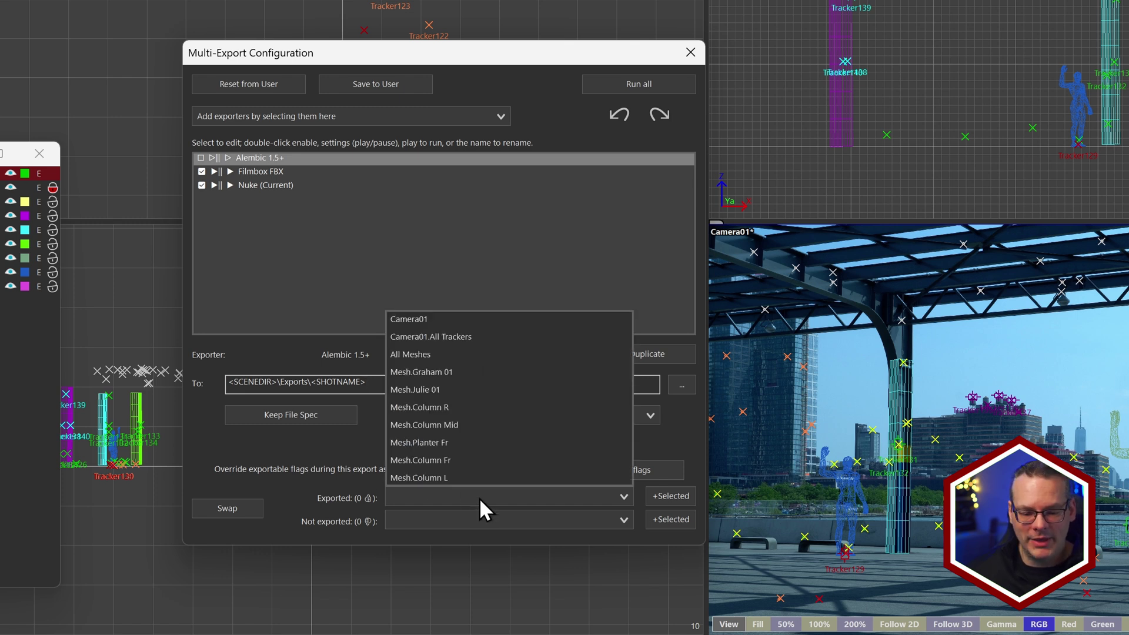
pyautogui.click(453, 359)
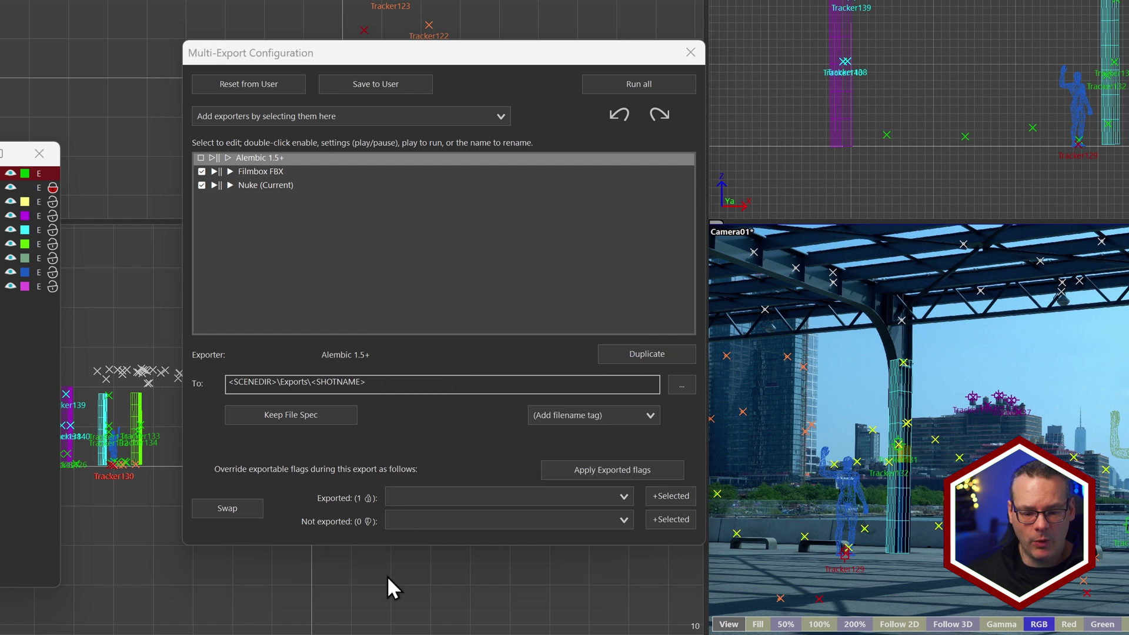
pyautogui.click(446, 524)
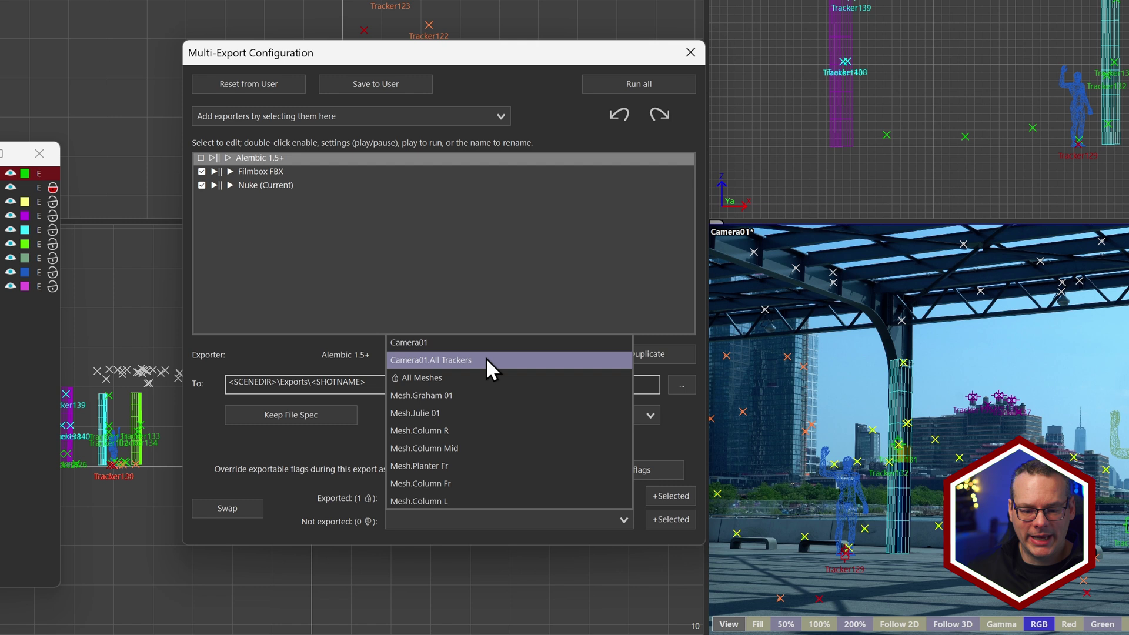
pyautogui.click(485, 359)
pyautogui.click(426, 524)
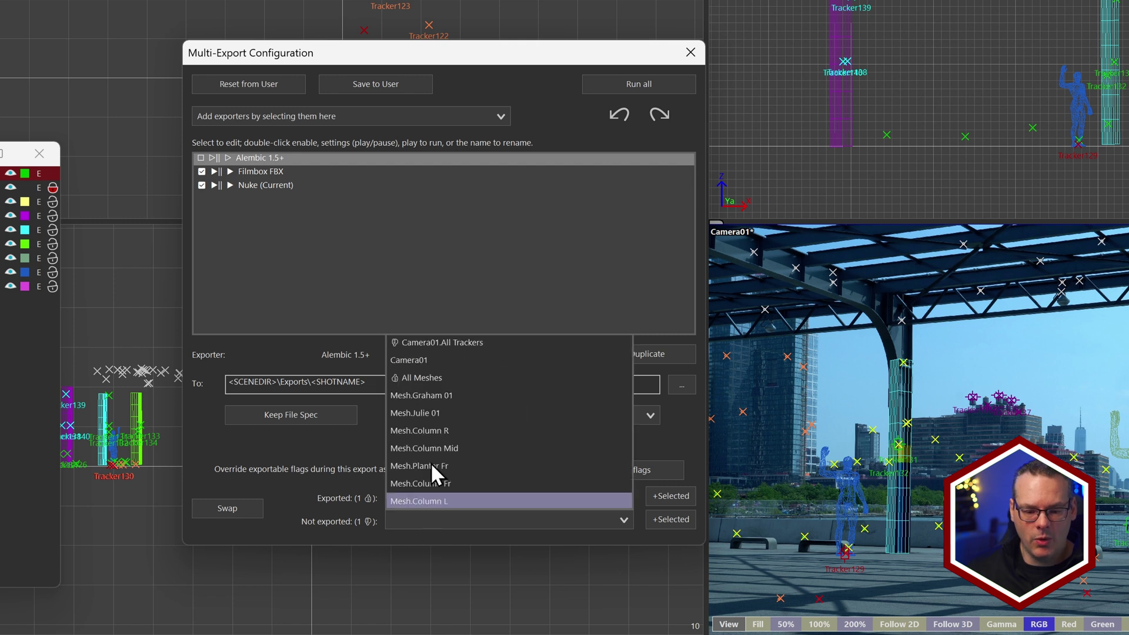
pyautogui.click(443, 356)
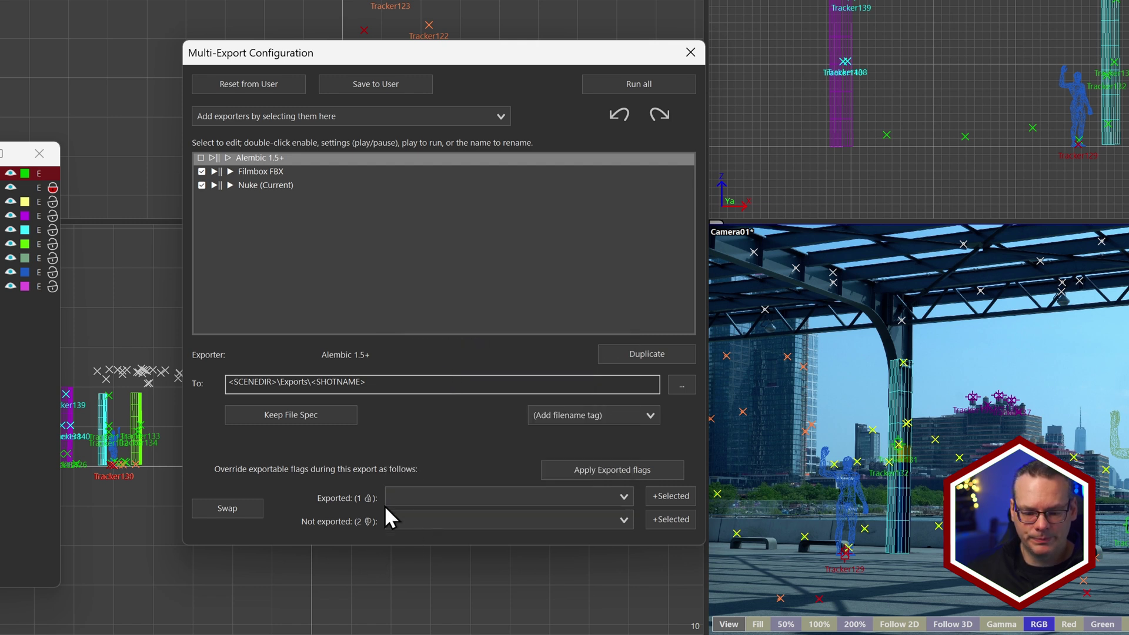
pyautogui.click(202, 157)
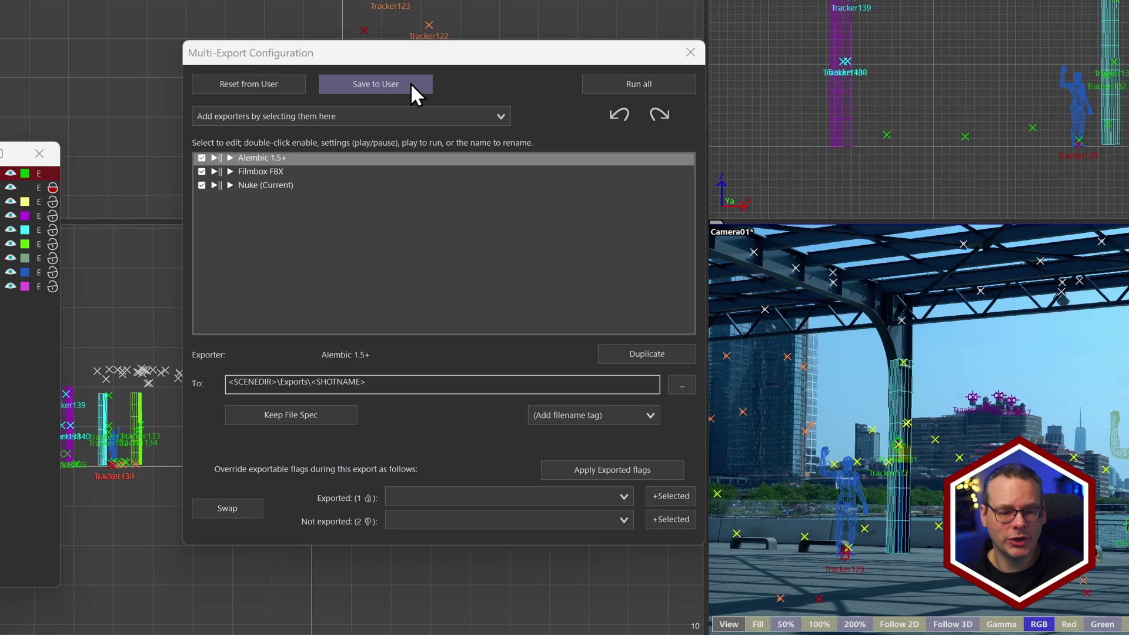
# Save the multi-export configuration as the user default.
pyautogui.click(404, 84)
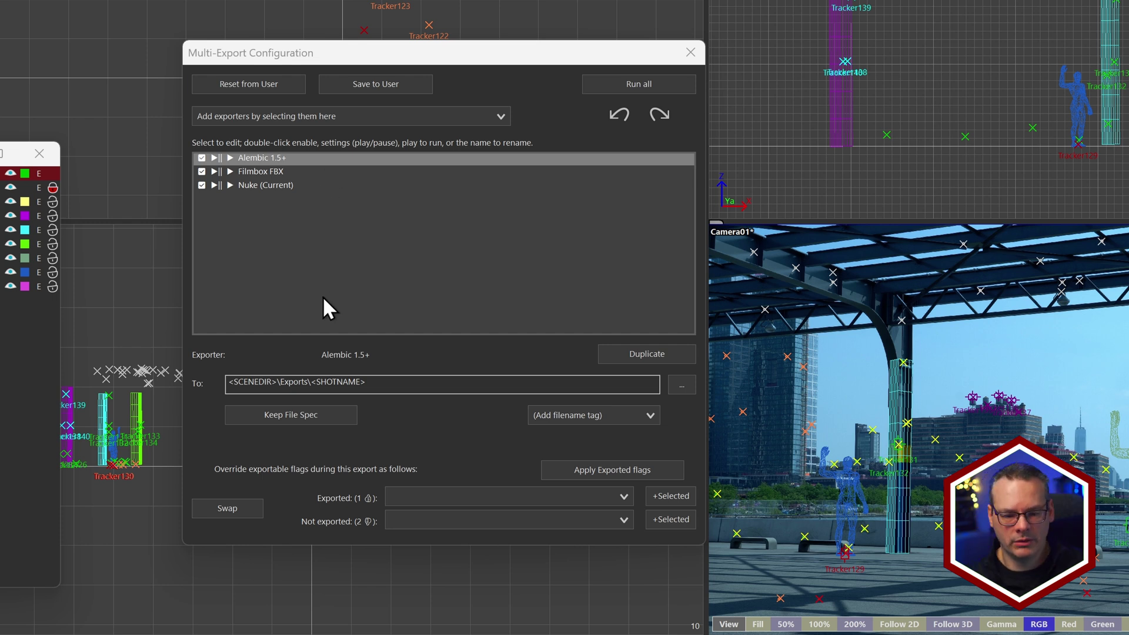
# Run all three enabled exporters.
pyautogui.click(610, 84)
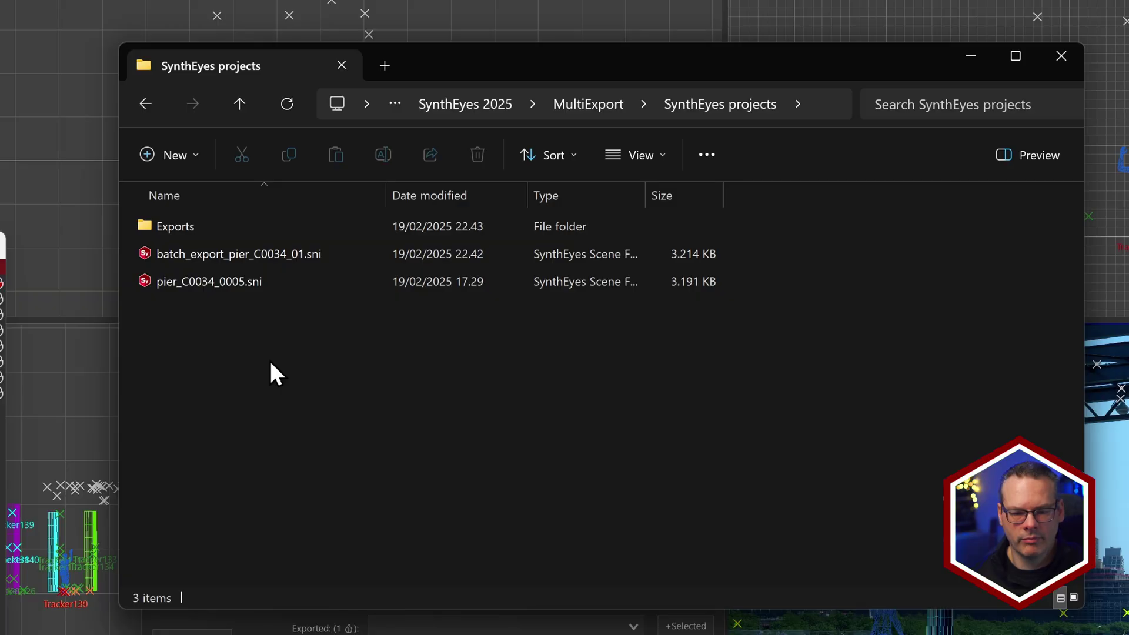
# Open Exports and inspect the pier_C0034_0000 abc, fbx, nk files and the Column mesh OBJs.
pyautogui.click(256, 231)
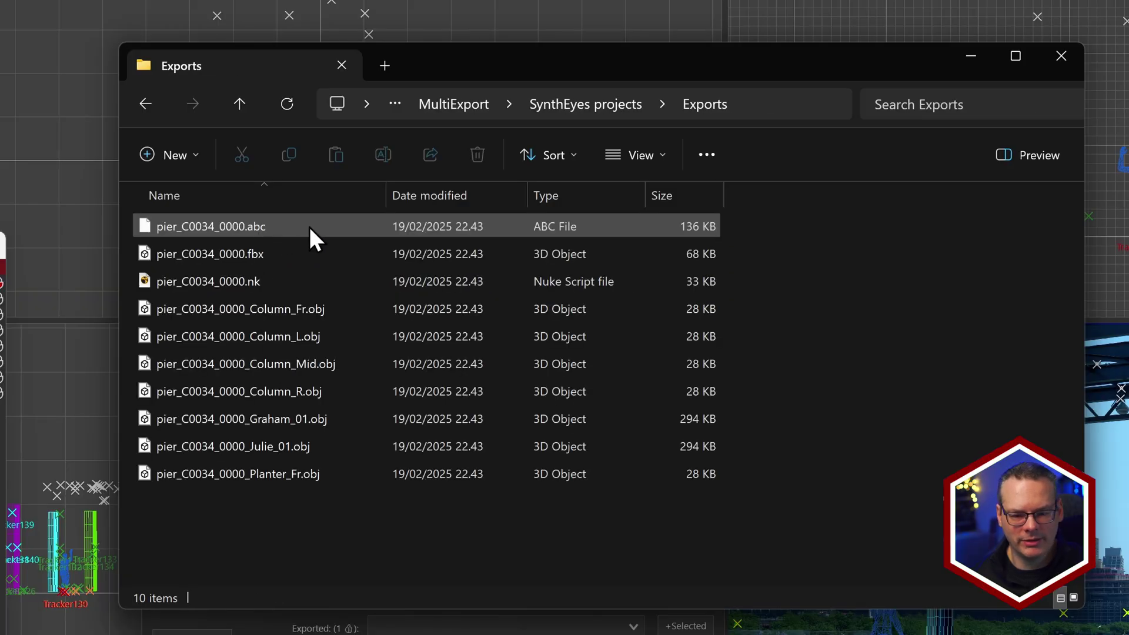
pyautogui.click(310, 227)
pyautogui.click(303, 255)
pyautogui.click(299, 283)
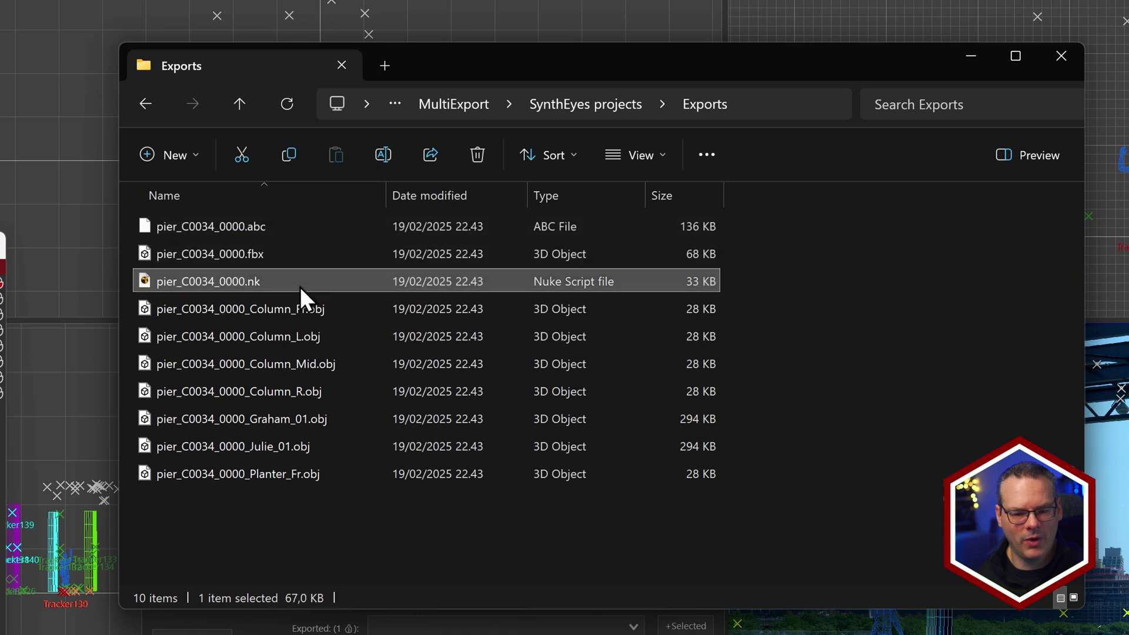
pyautogui.click(303, 310)
pyautogui.click(306, 338)
pyautogui.click(325, 365)
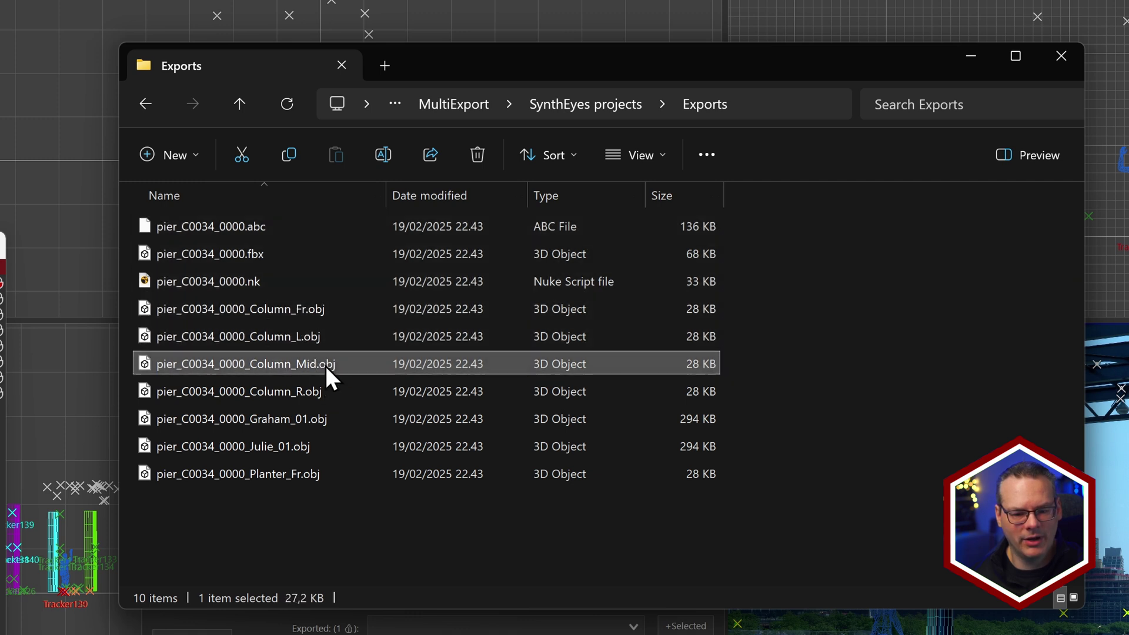
pyautogui.click(322, 392)
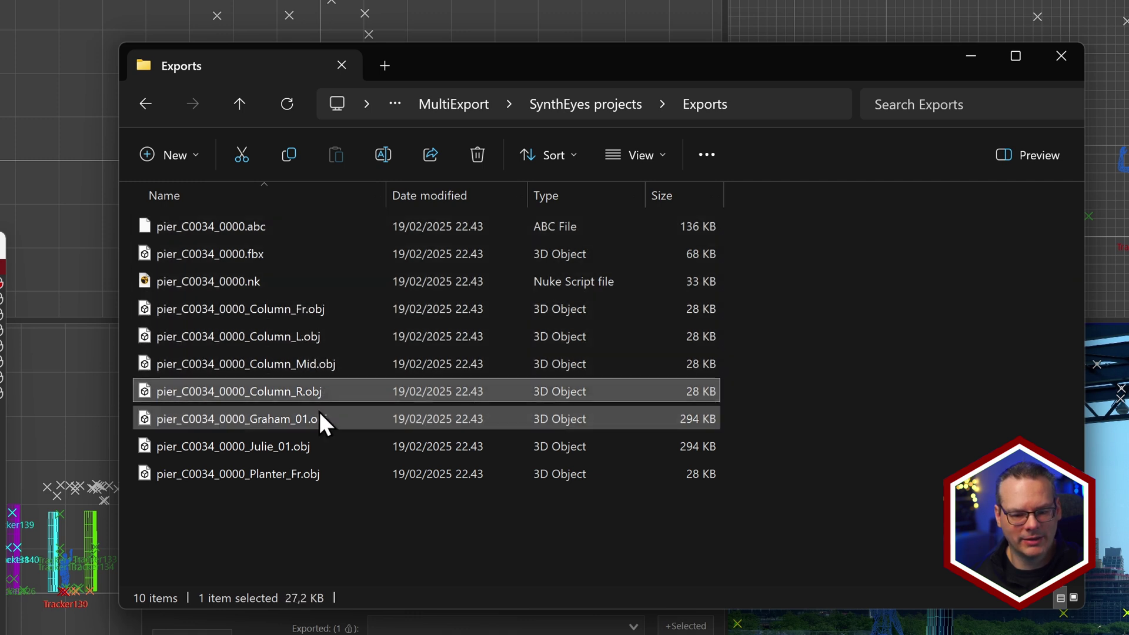
pyautogui.click(303, 285)
pyautogui.click(302, 253)
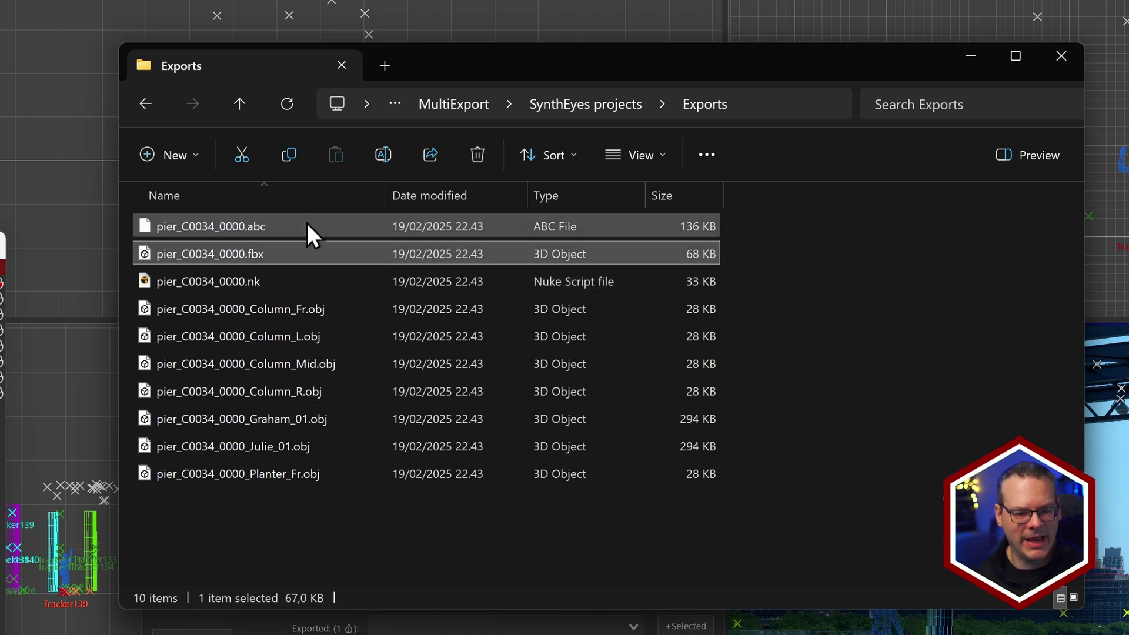
pyautogui.click(307, 224)
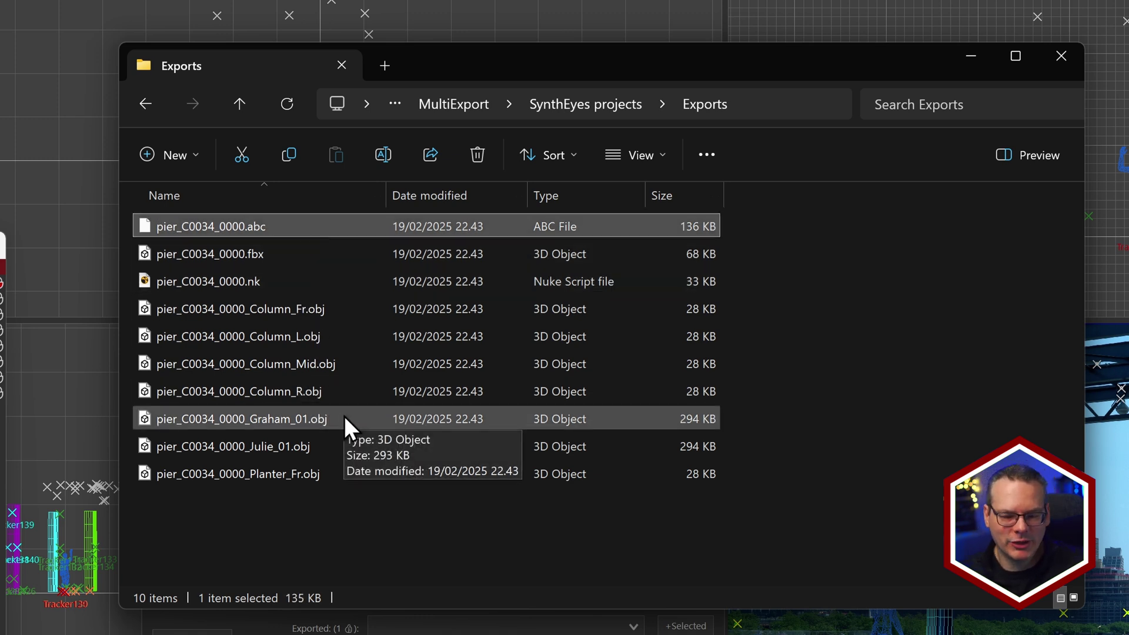